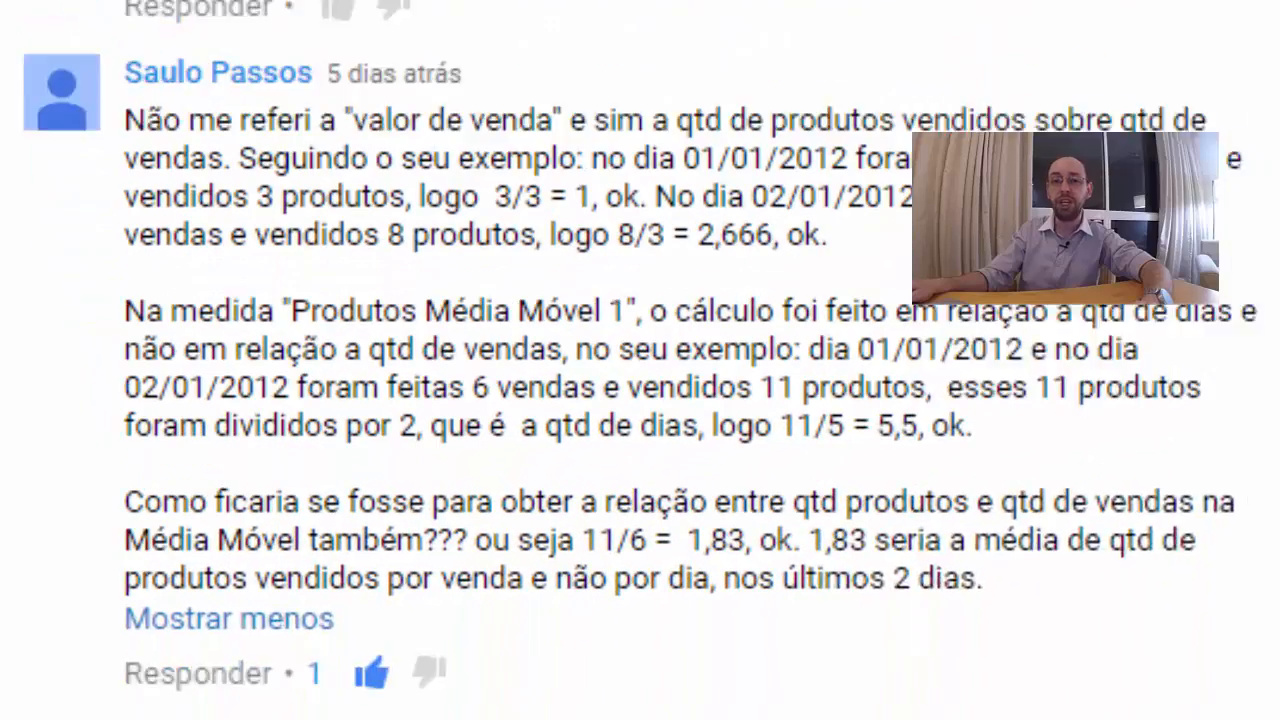
Read the viewer's comment thread about the moving average and switch to the BI_20.xlsm workbook in Excel.
scroll(640, 360, "down", 1)
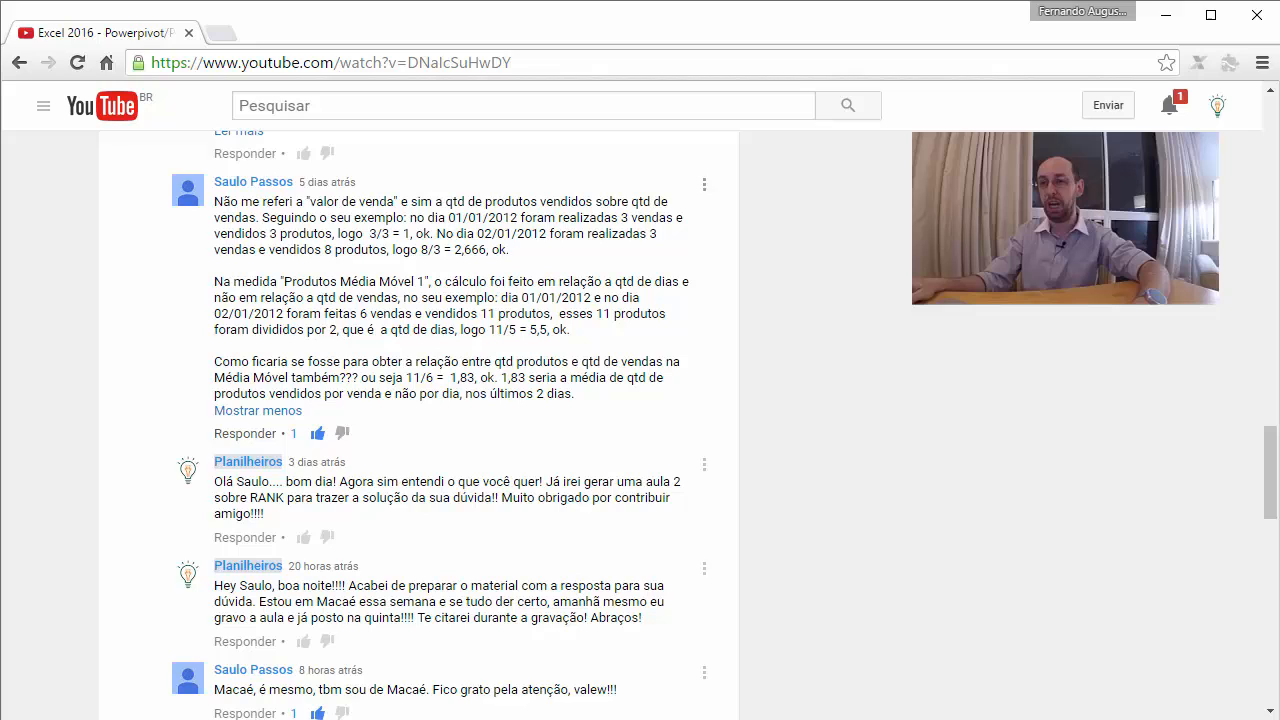
left_click(1164, 15)
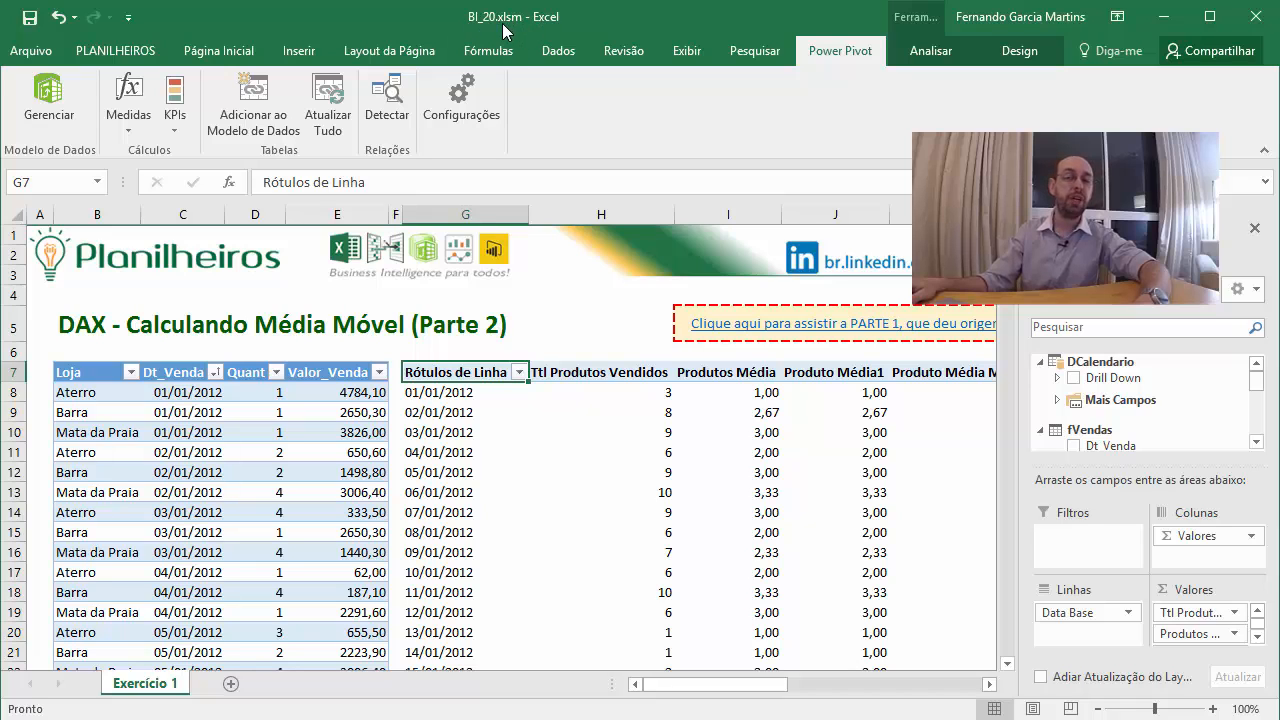
left_click(124, 50)
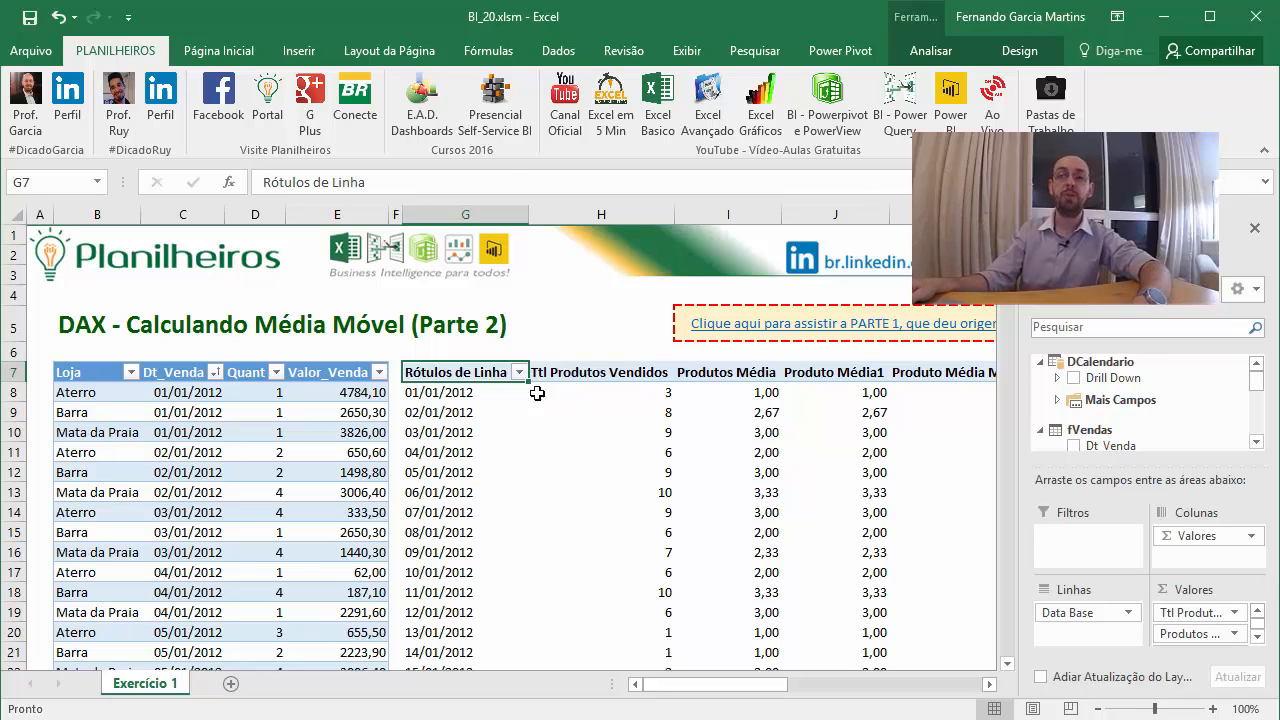
Examine the daily Ttl Produtos Vendidos and Produtos Média values in the pivot table.
left_click(580, 452)
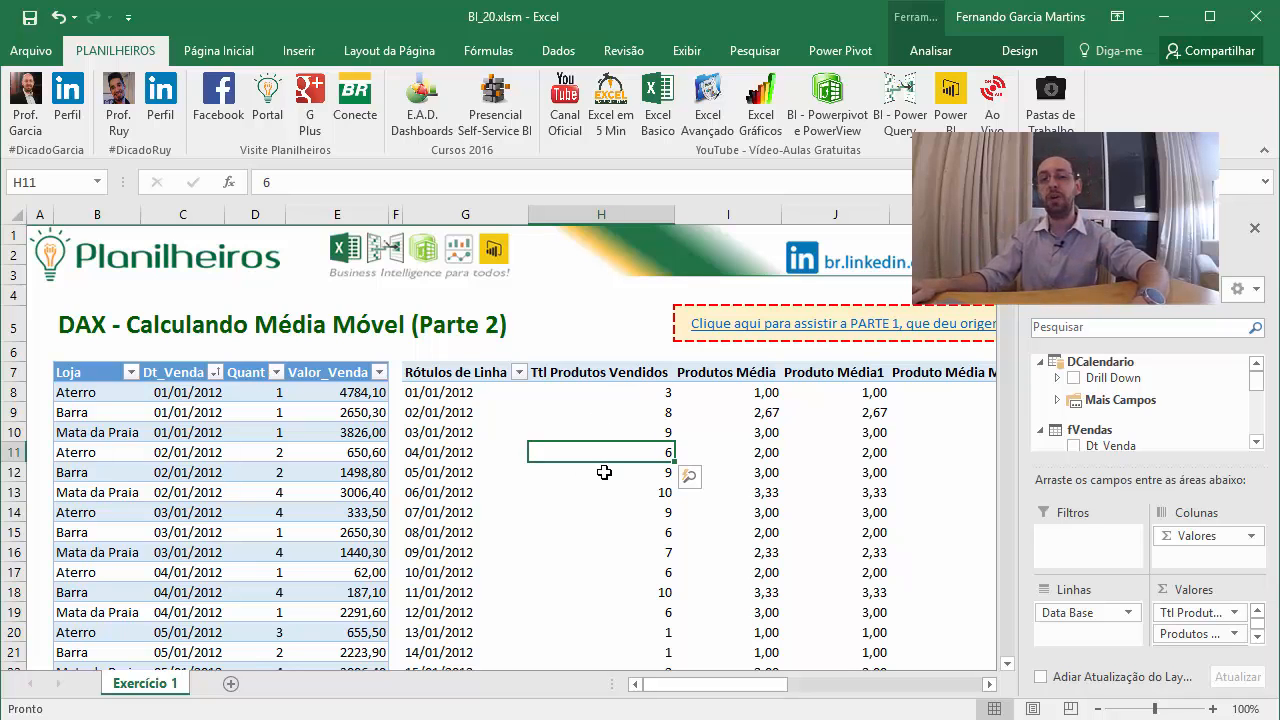
mouse_move(602, 475)
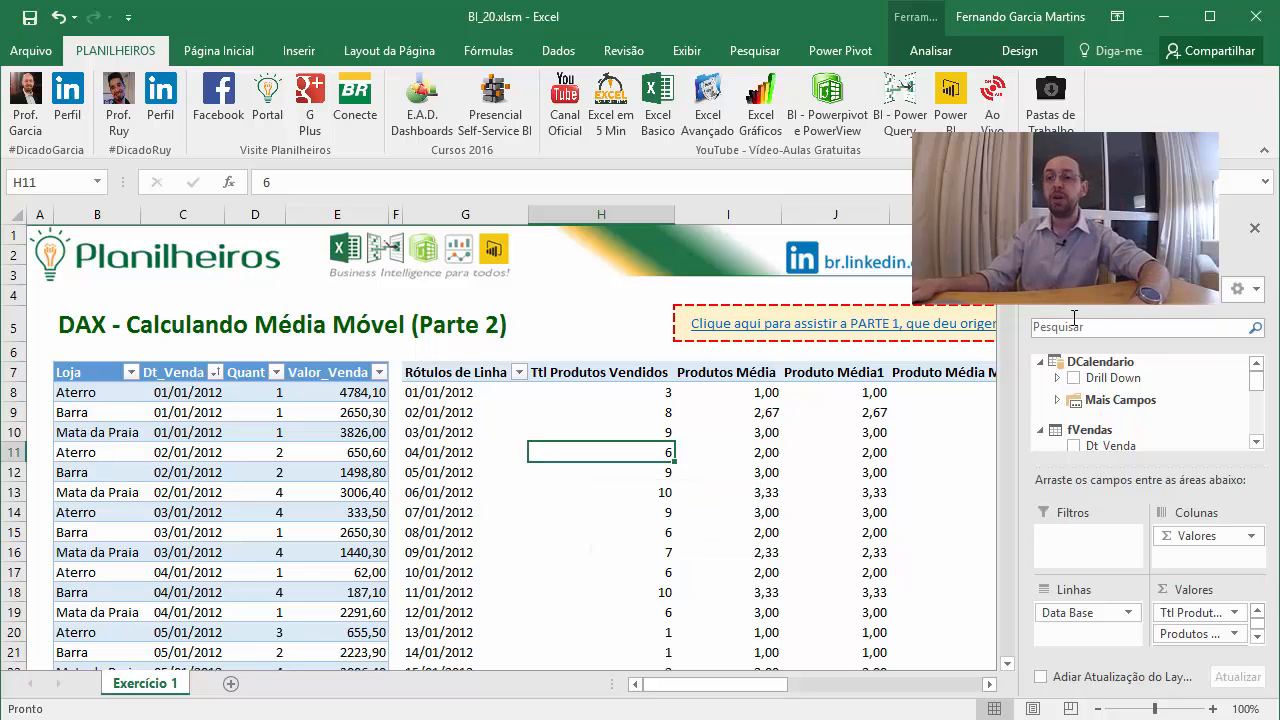
left_click(507, 452)
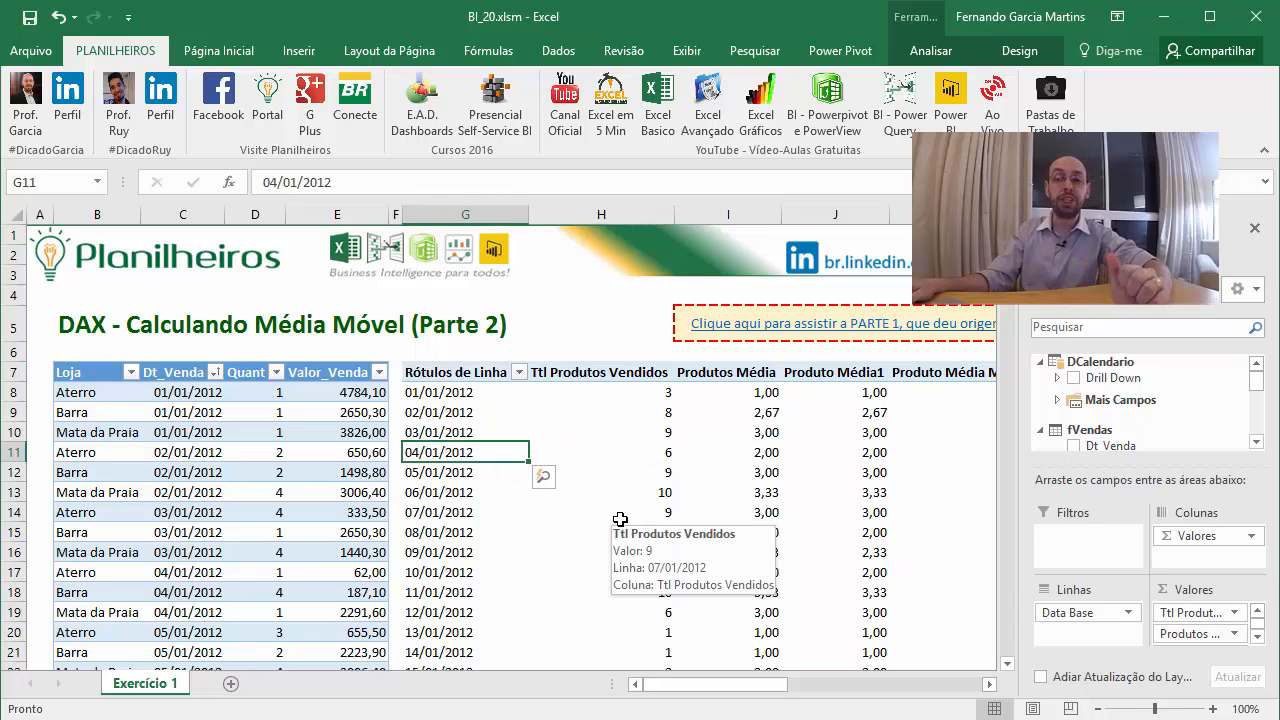
left_click(760, 492)
left_click(560, 412)
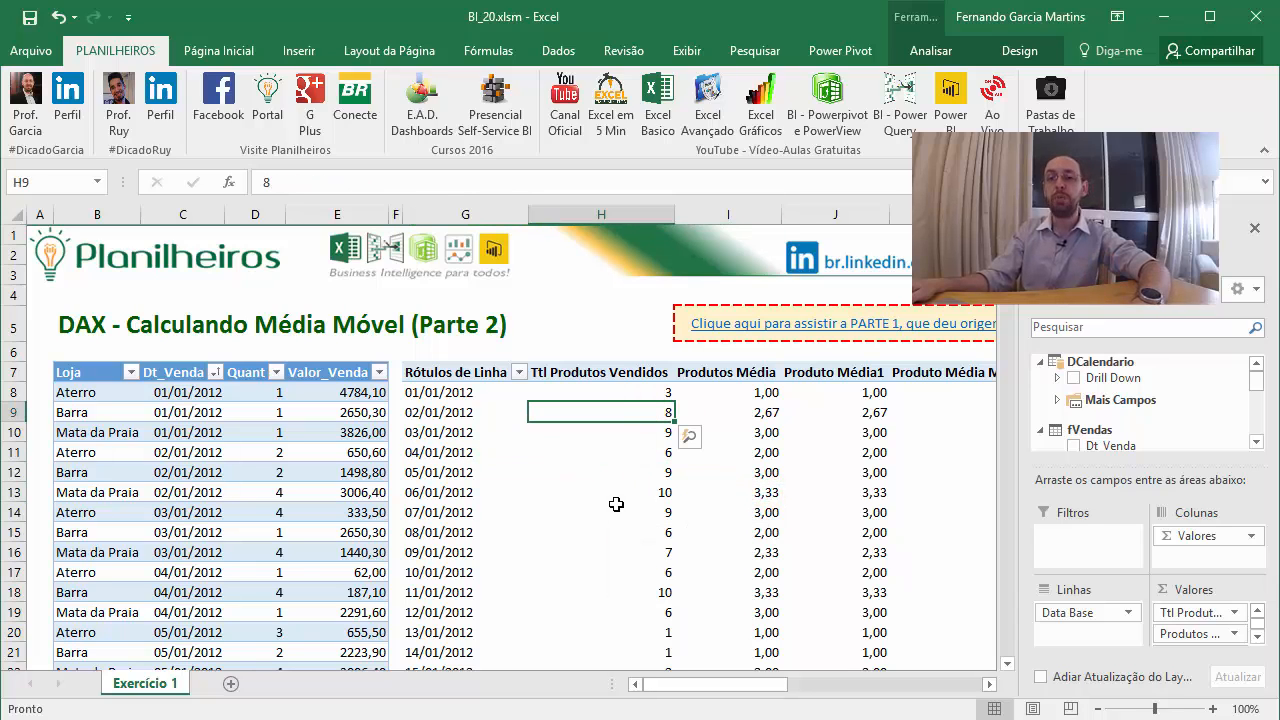
left_click(777, 404)
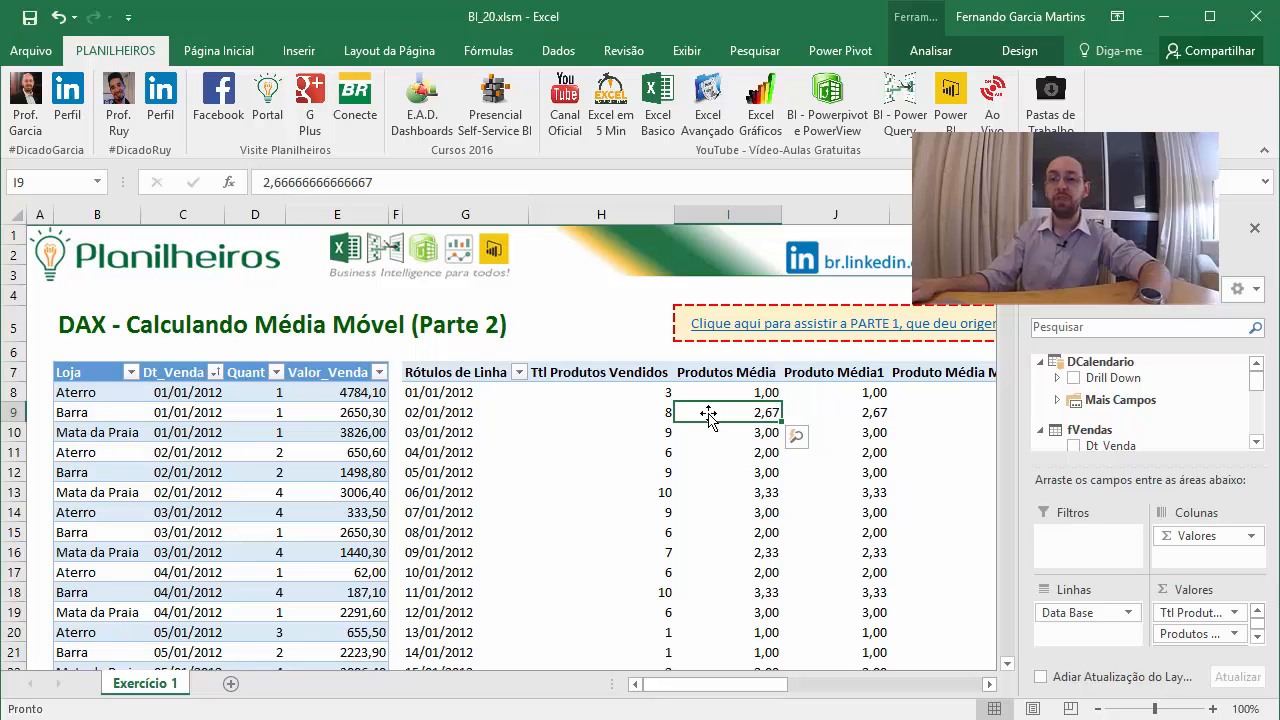
Compare the Produto Média Móvel and Produto Média Móvel 2 columns with the consecutive two-day date rows of the pivot table.
left_click_drag(772, 688, 903, 688)
left_click(605, 414)
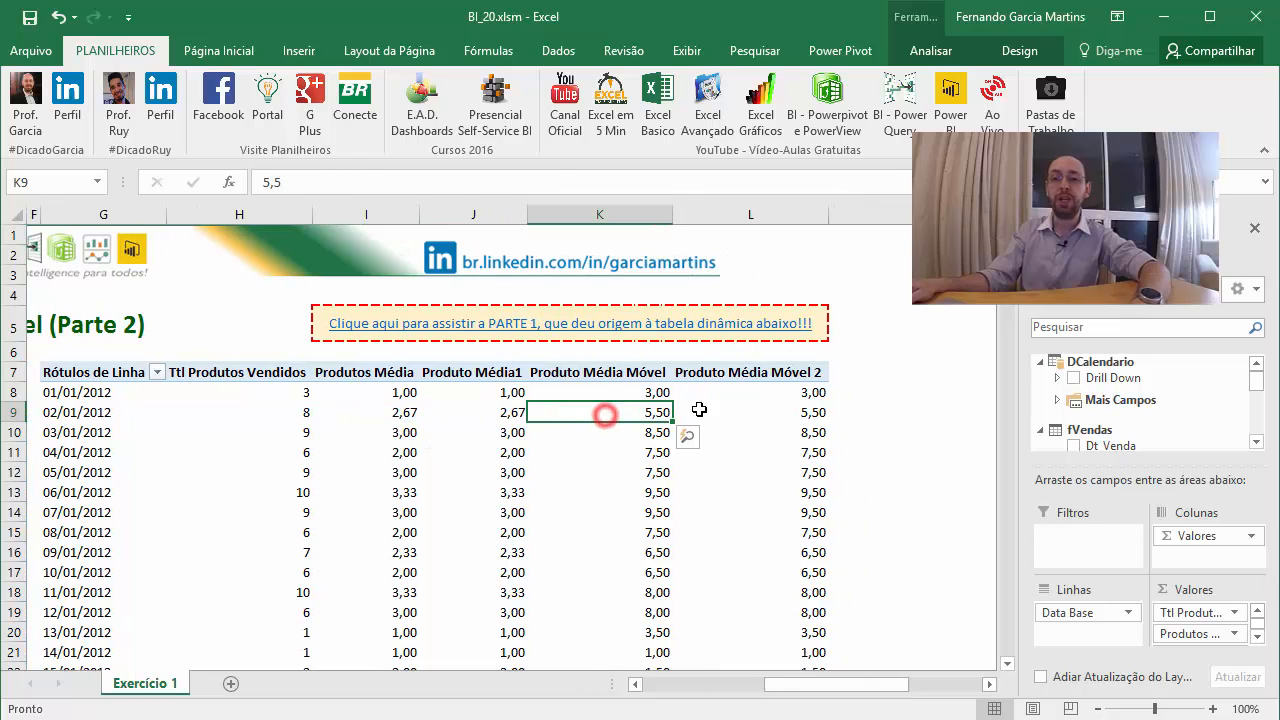
left_click(800, 411)
left_click(598, 410)
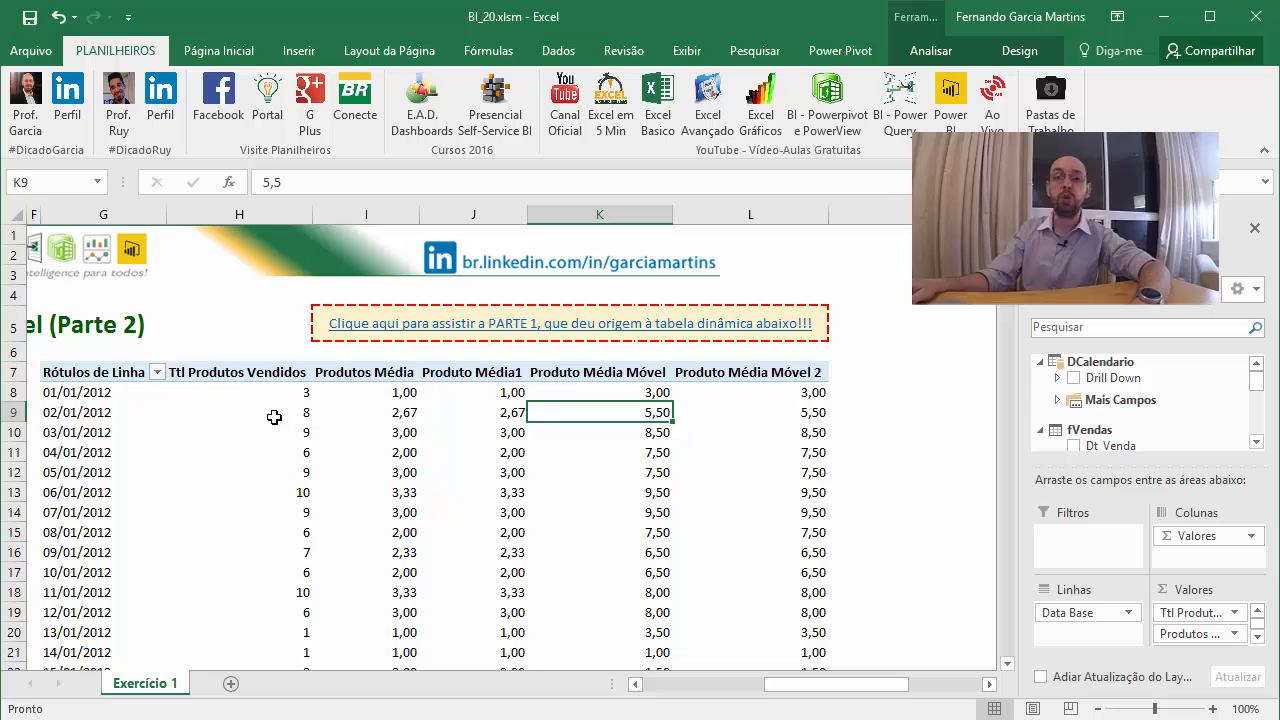
left_click(62, 392)
left_click(57, 412)
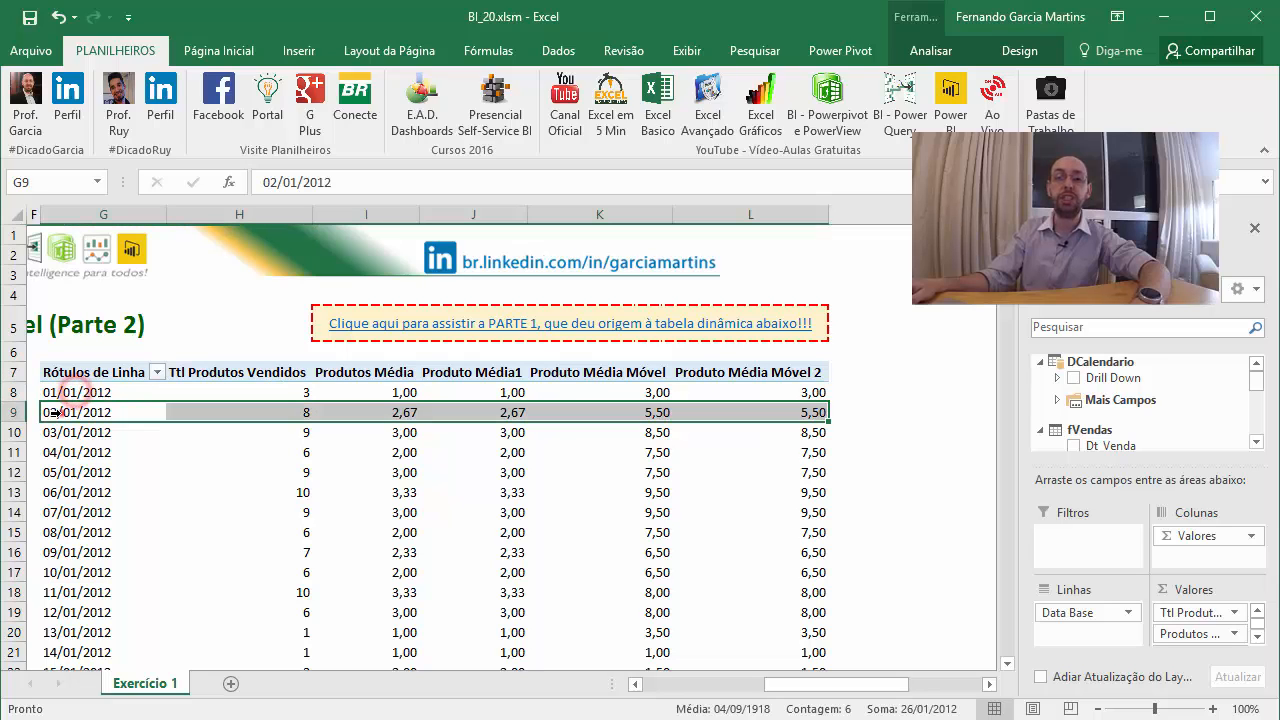
left_click_drag(62, 392, 60, 432)
left_click(60, 436)
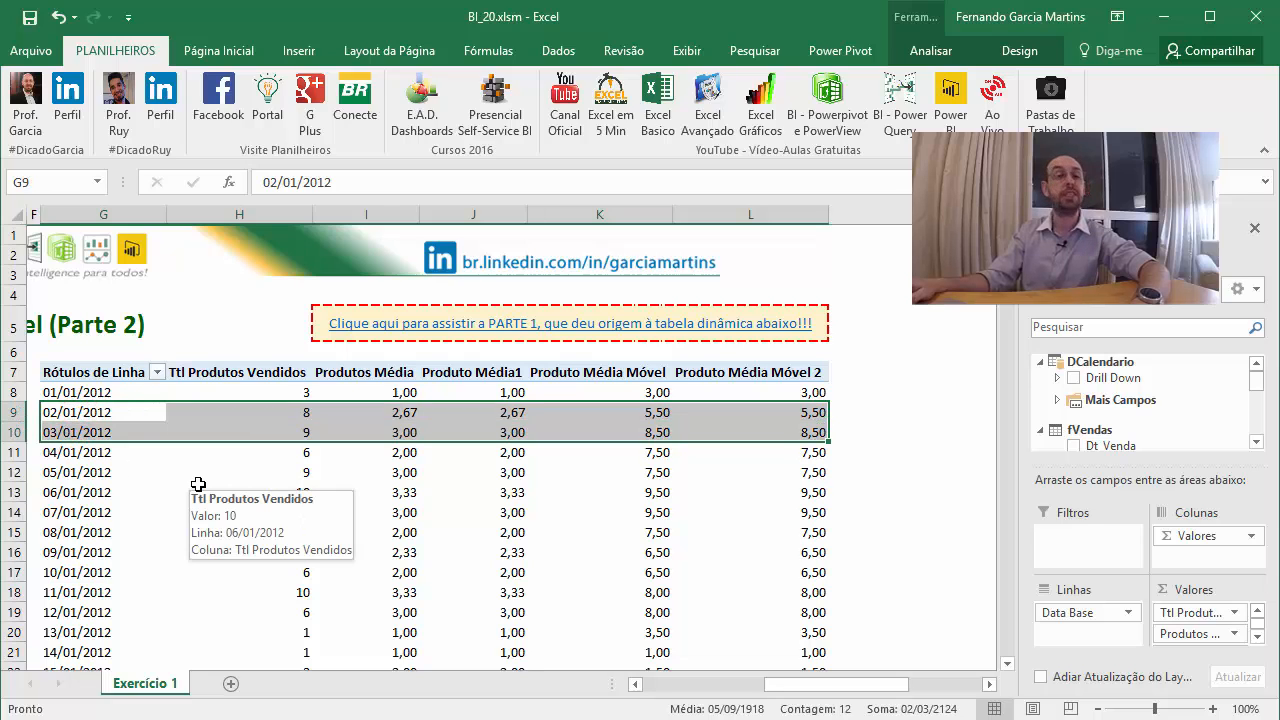
left_click_drag(500, 449, 571, 471)
left_click(571, 472)
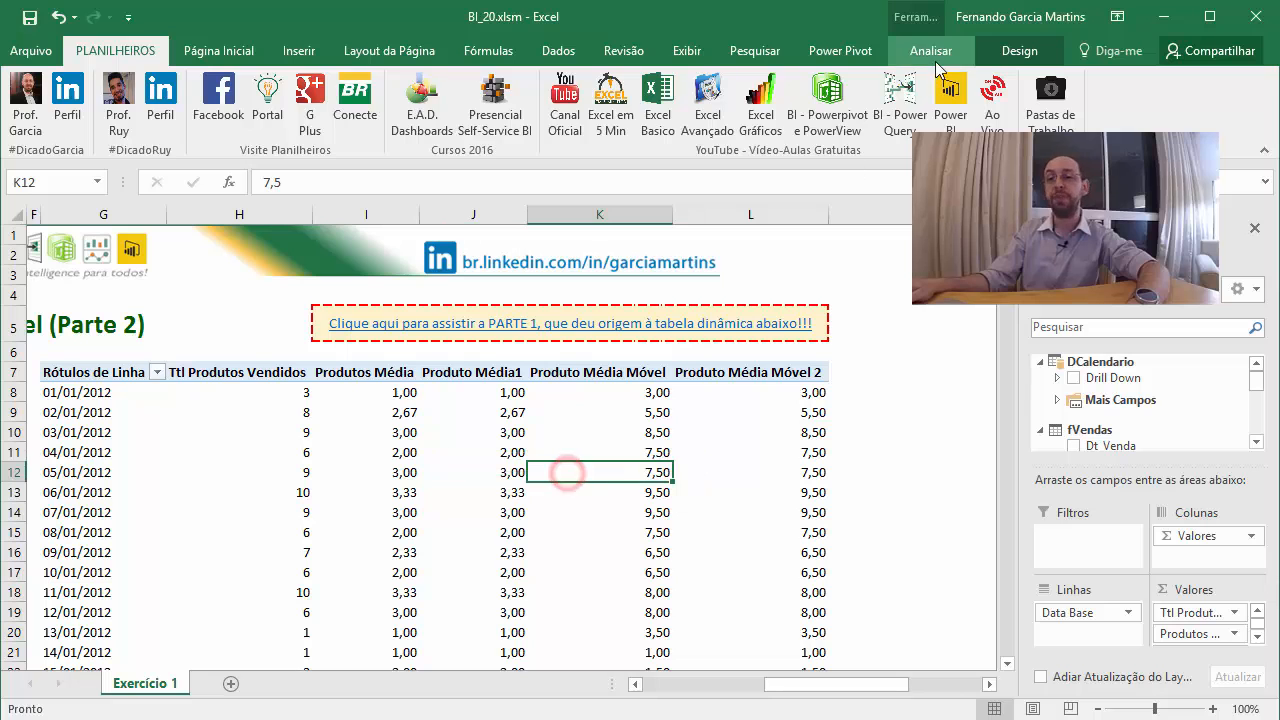
Open the Power Pivot data model and review the formulas of Produto Média Móvel, Produto Média Móvel 2 and Ttl Produtos Vendidos.
left_click(876, 51)
left_click(47, 98)
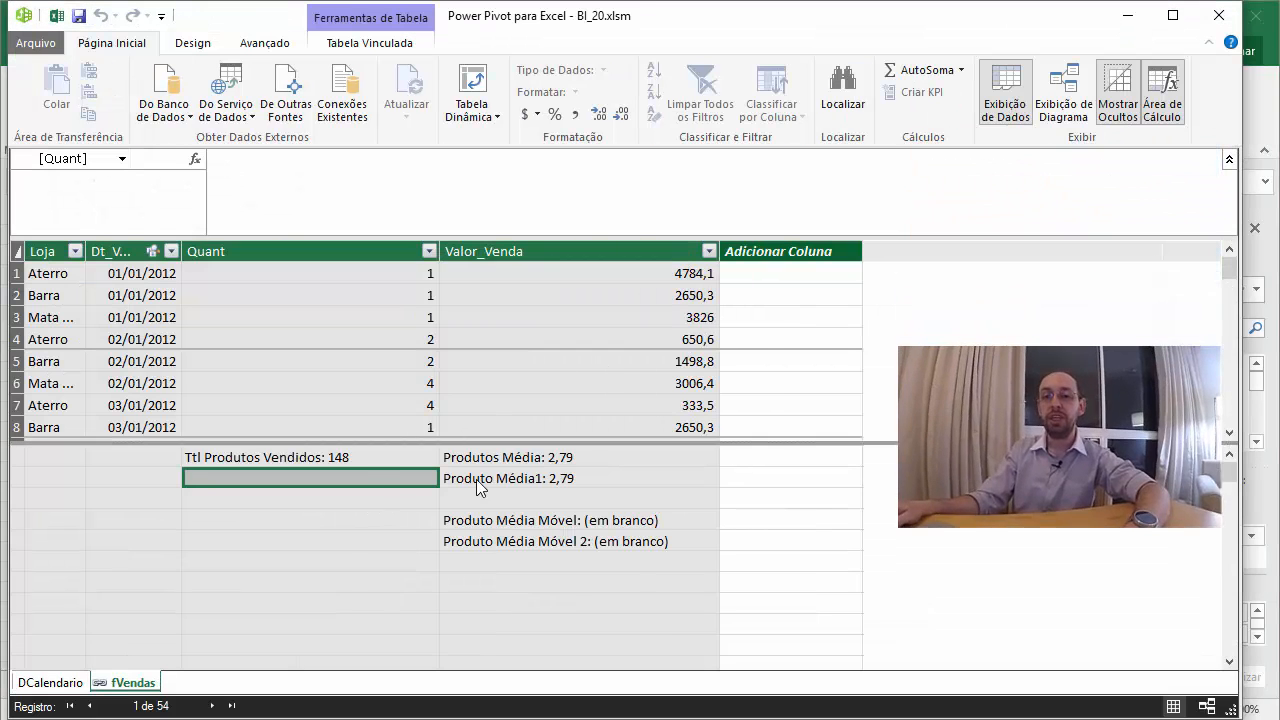
left_click(516, 519)
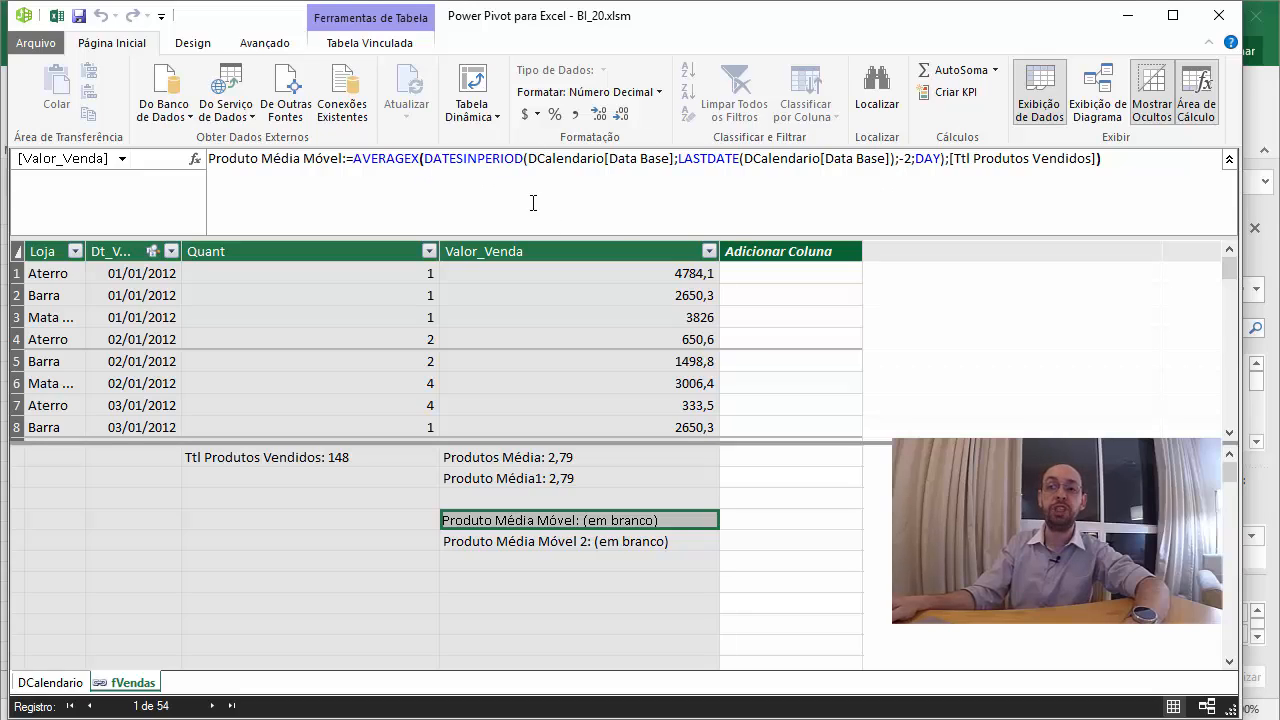
left_click(537, 545)
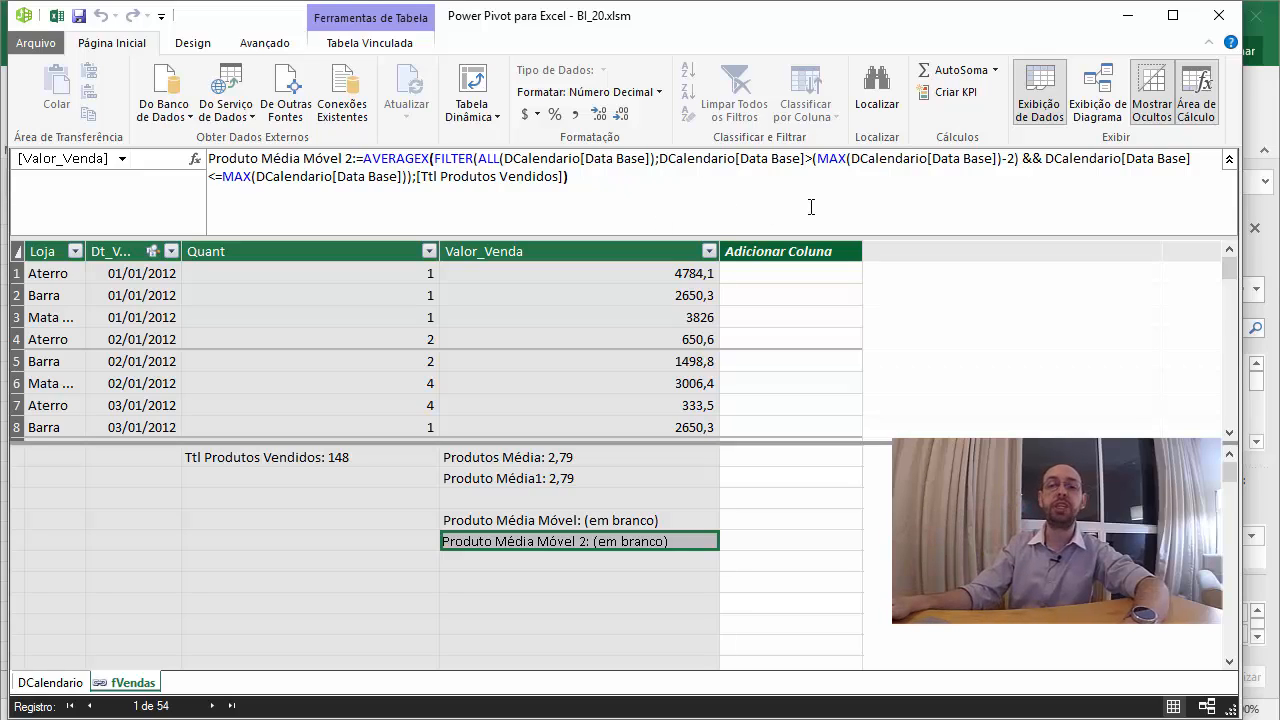
left_click(523, 519)
left_click(525, 541)
left_click(532, 521)
left_click(527, 542)
left_click(540, 520)
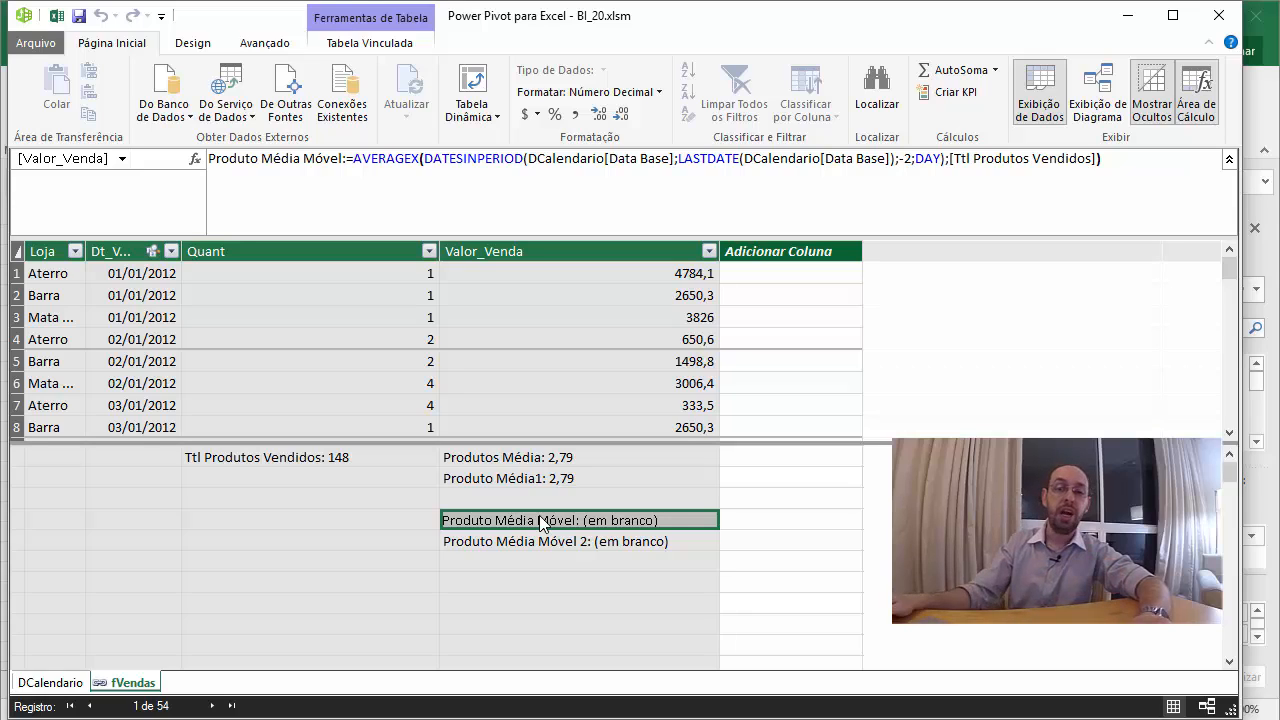
left_click(238, 463)
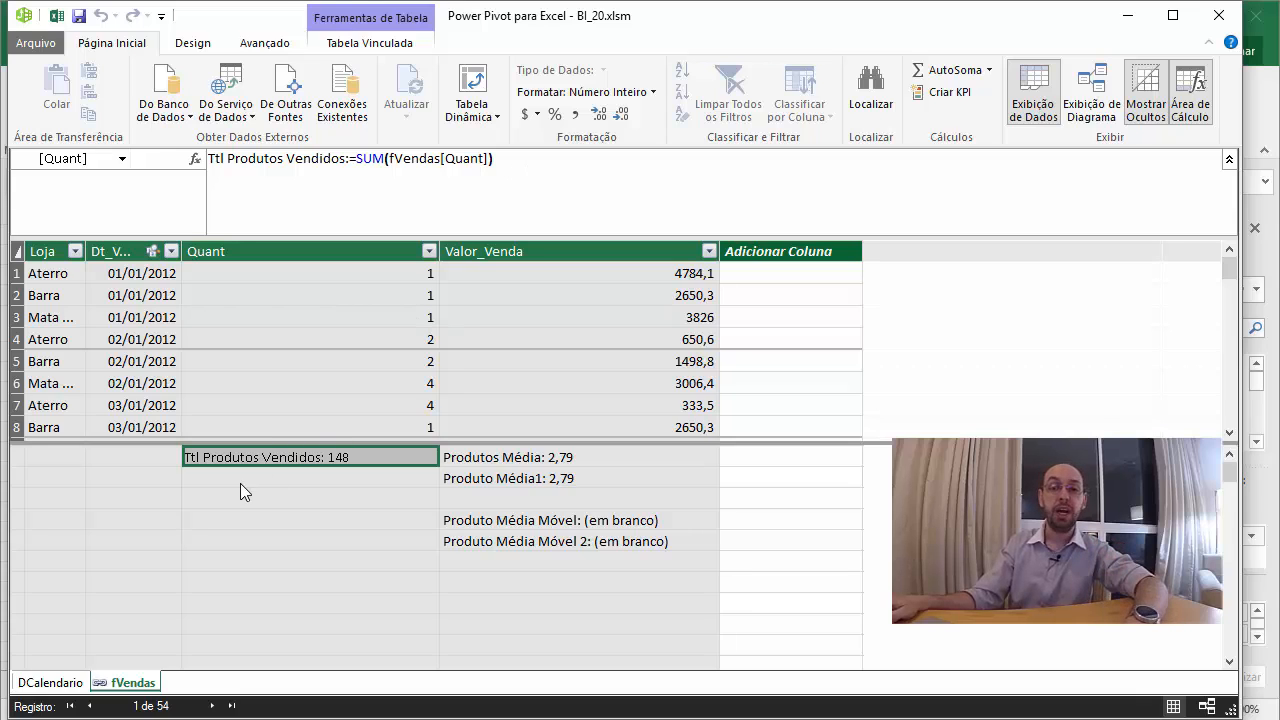
Begin a measure named Qtde Vendas in the empty calculation cell directly below Ttl Produtos Vendidos.
left_click(214, 495)
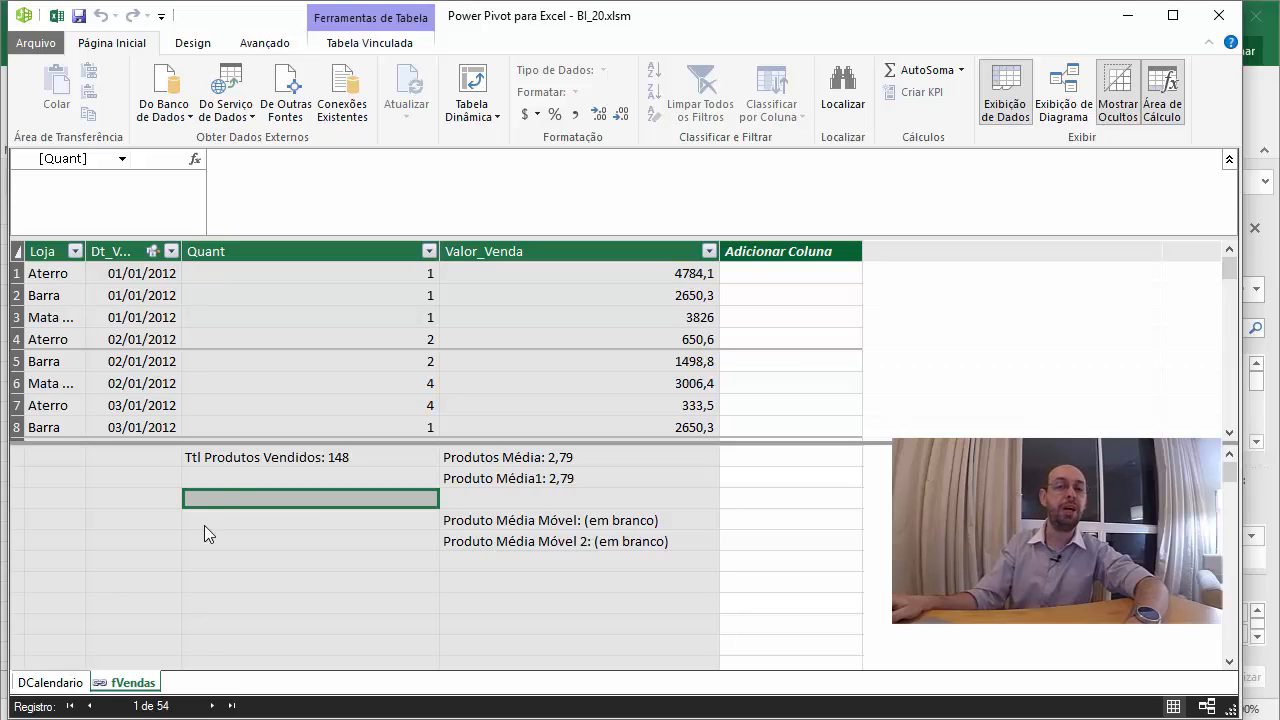
left_click(212, 470)
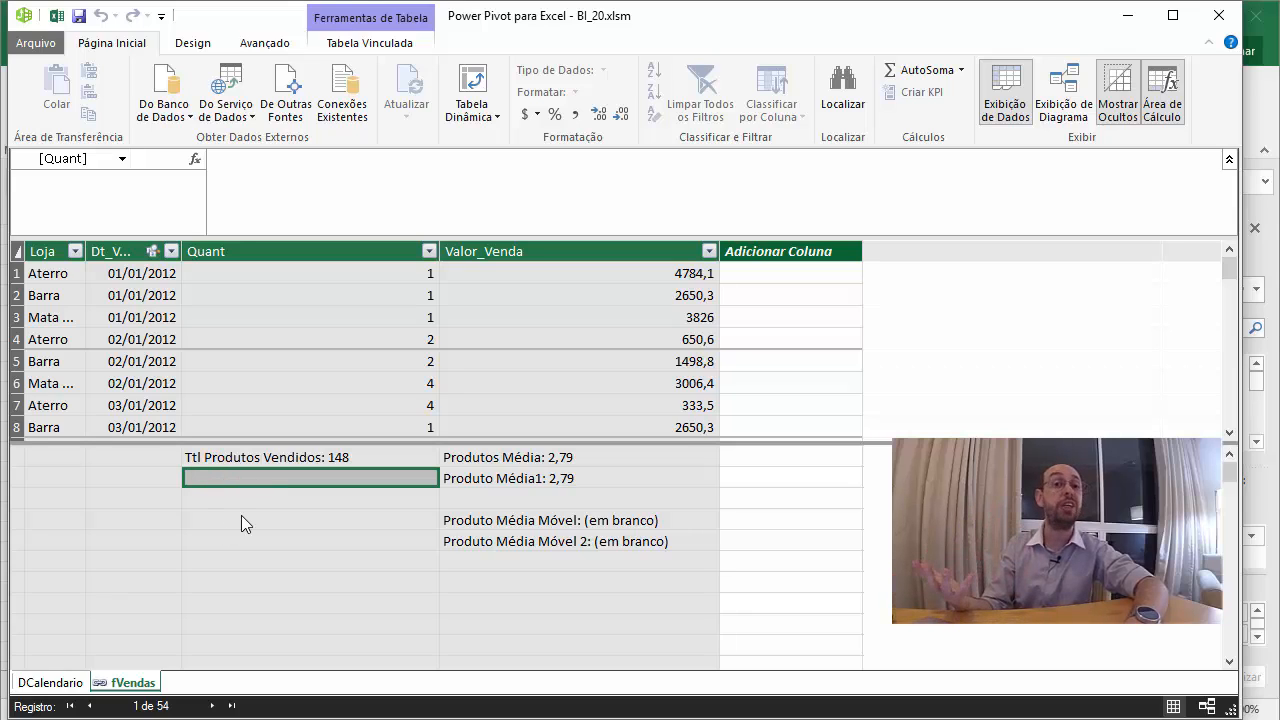
left_click(297, 156)
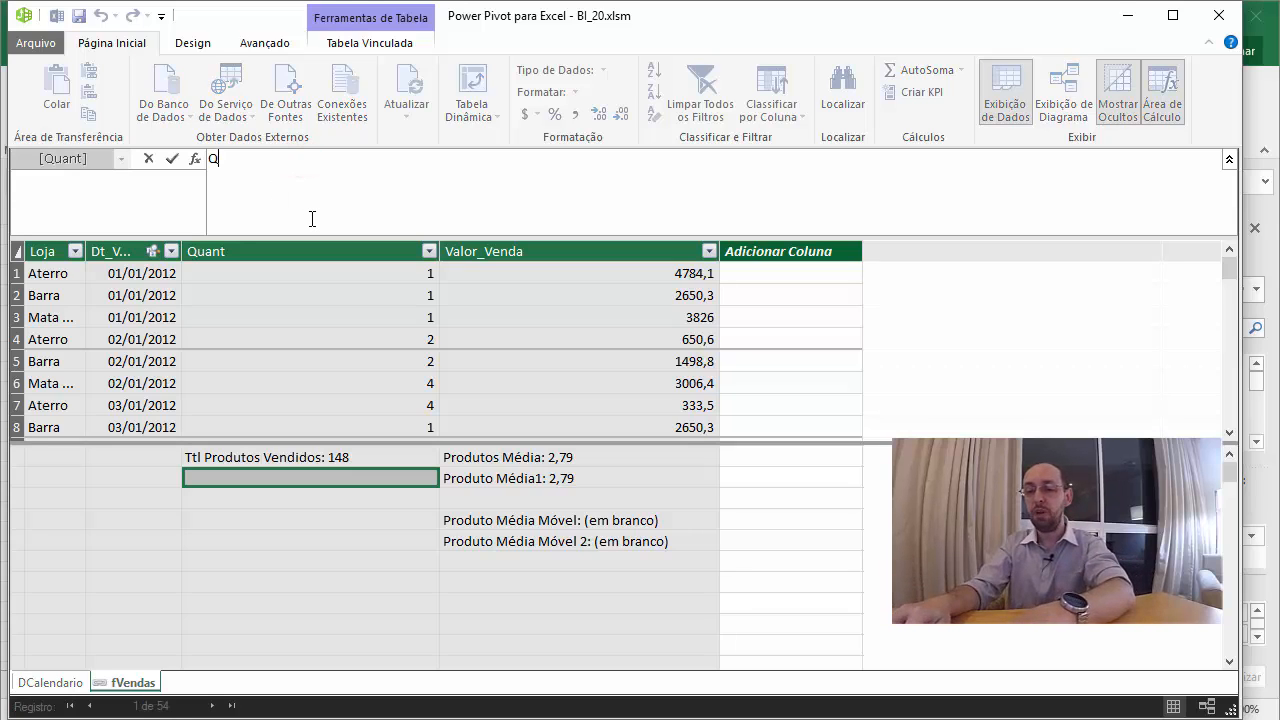
type("Qtde V")
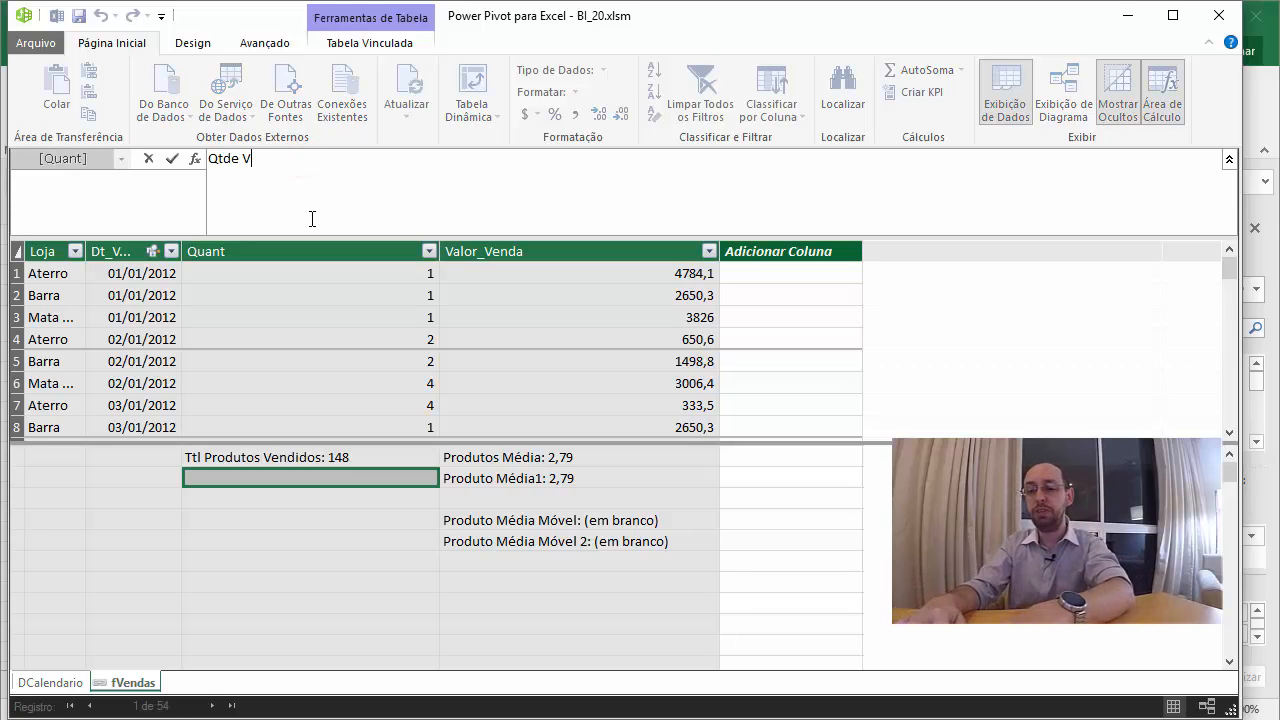
type("endas:")
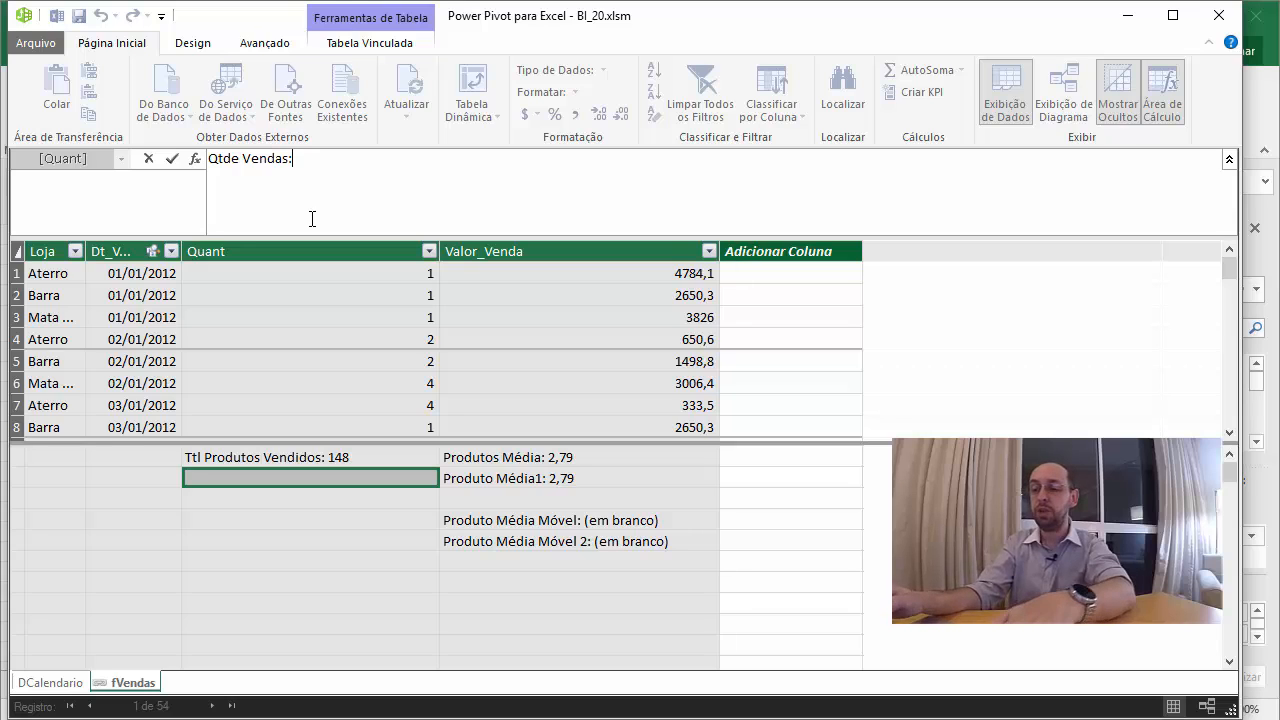
type("=")
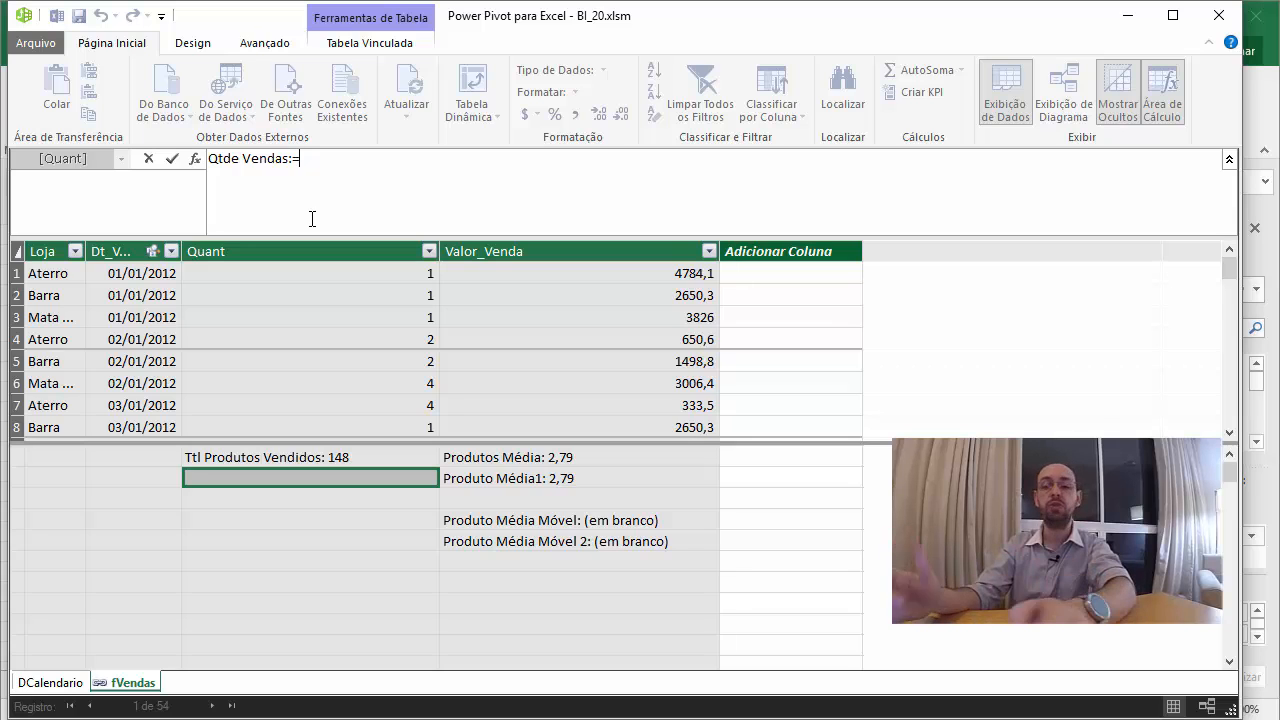
type("o")
key("BackSpace")
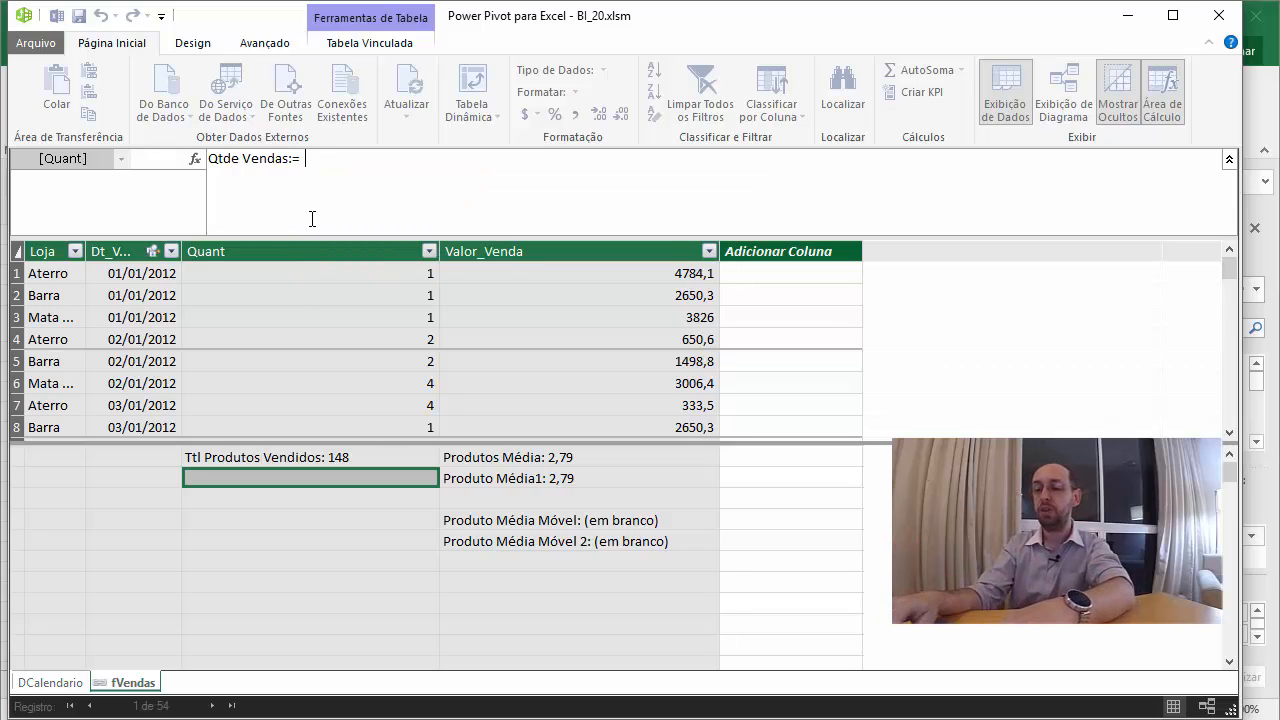
Define the Qtde Vendas measure as COUNTROWS(fVendas).
type("coun")
key("Down")
key("Down")
key("Down")
key("Down")
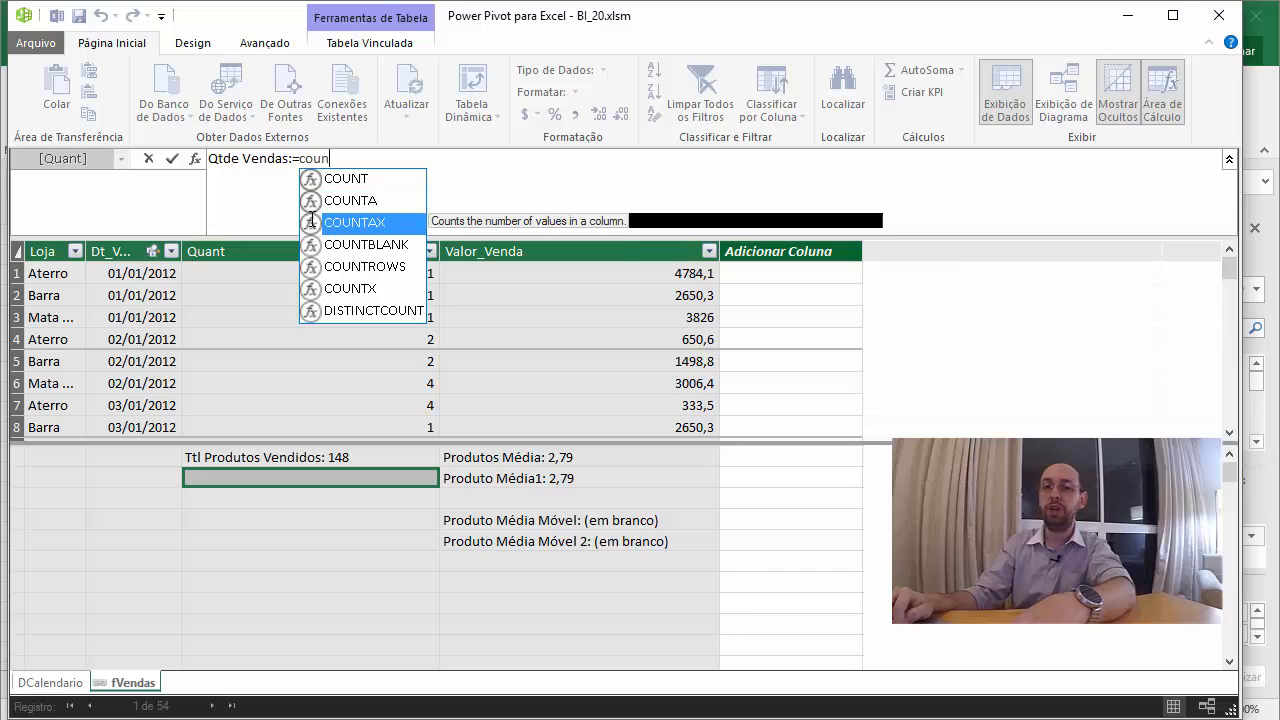
key("Tab")
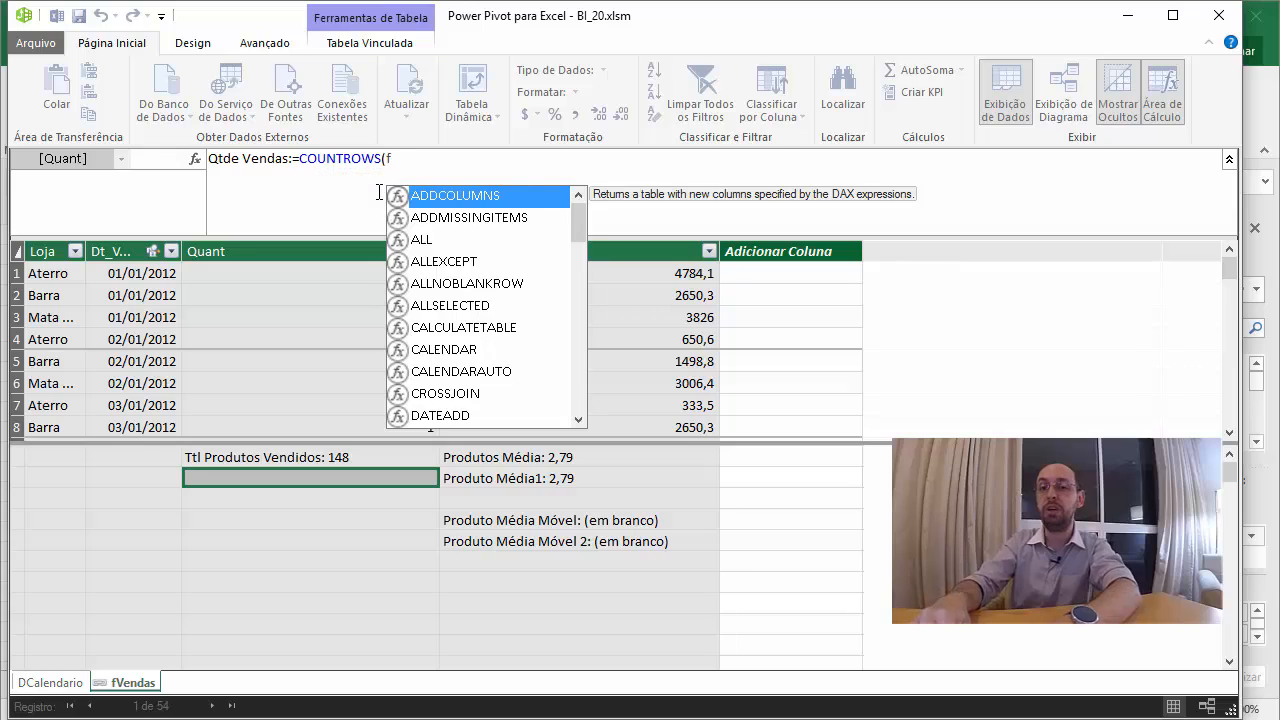
type("fv")
key("Tab")
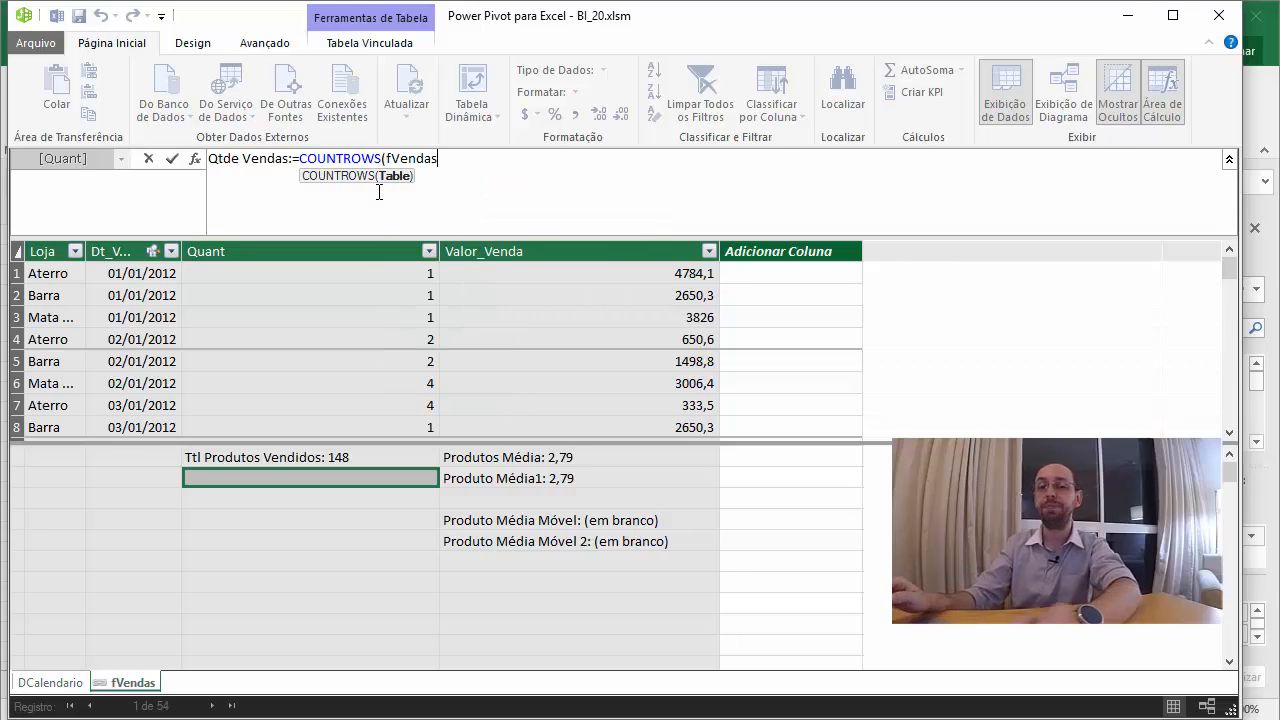
type(")")
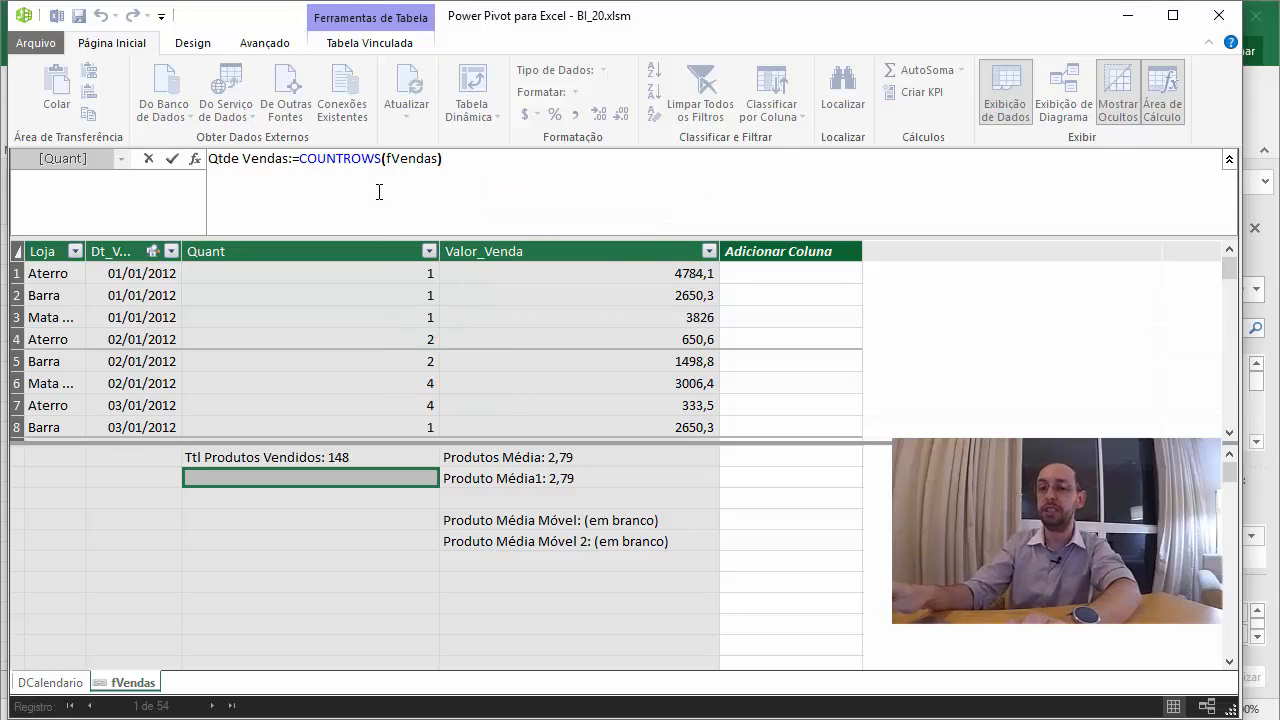
key("Return")
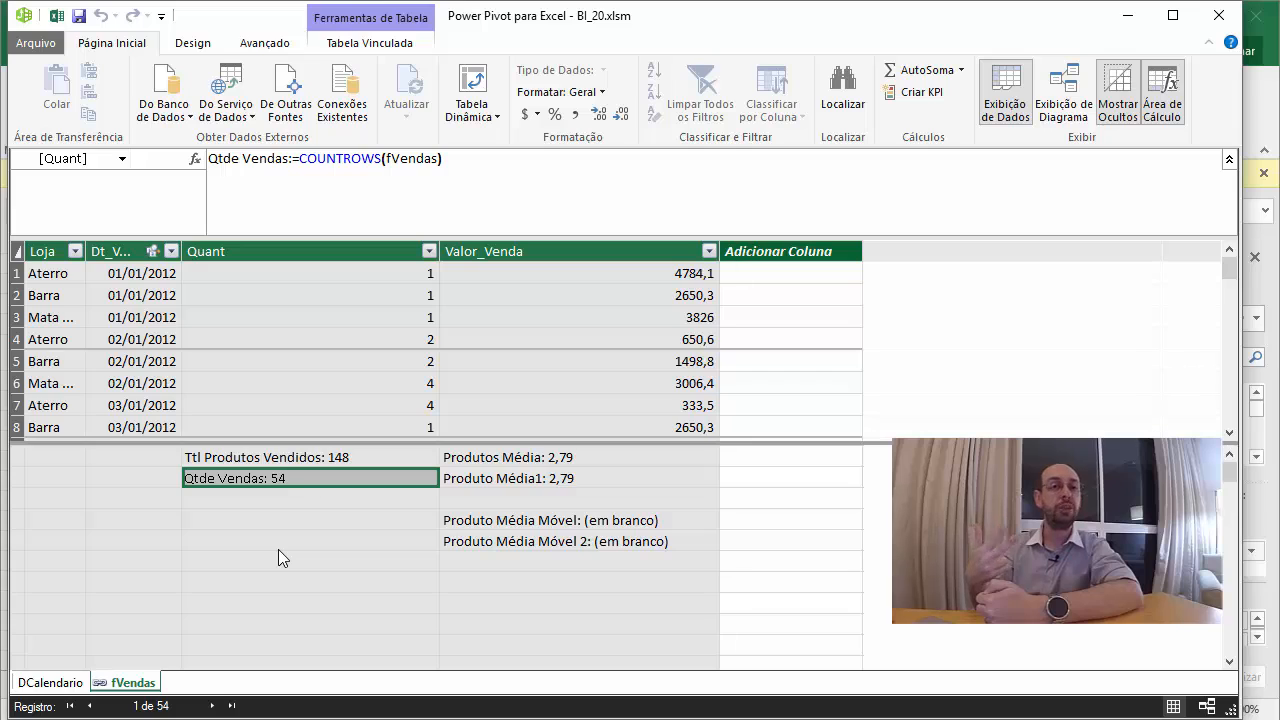
Define a measure named Relação Produto x Vendas, two rows below Qtde Vendas, as [Ttl Produtos Vendidos]/[Qtde Vendas].
left_click(228, 520)
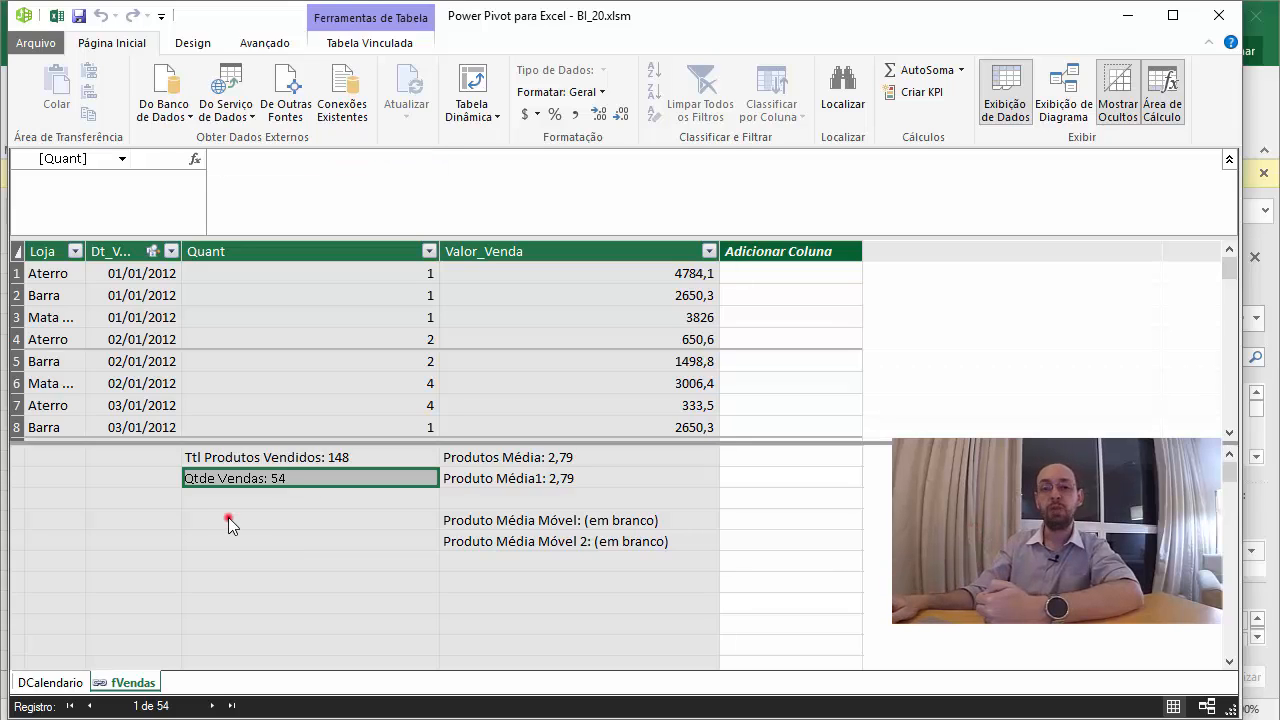
left_click(281, 207)
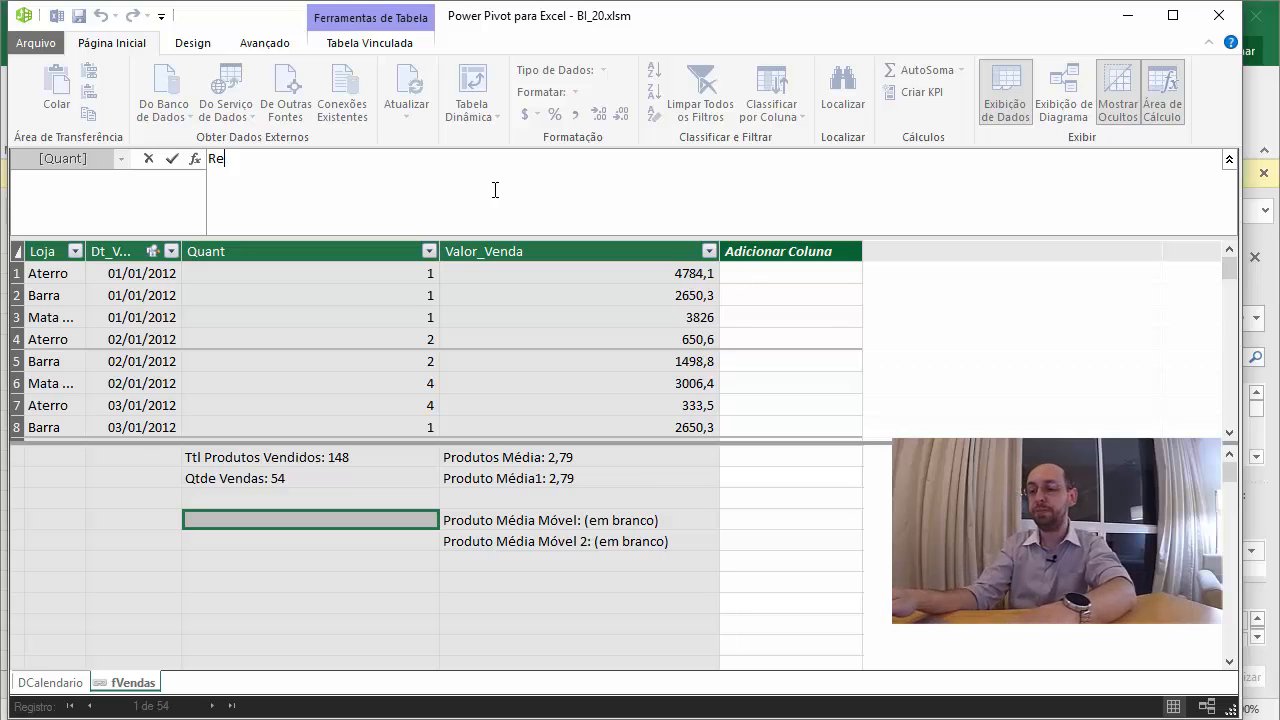
type("Rlação Produto x Vendas")
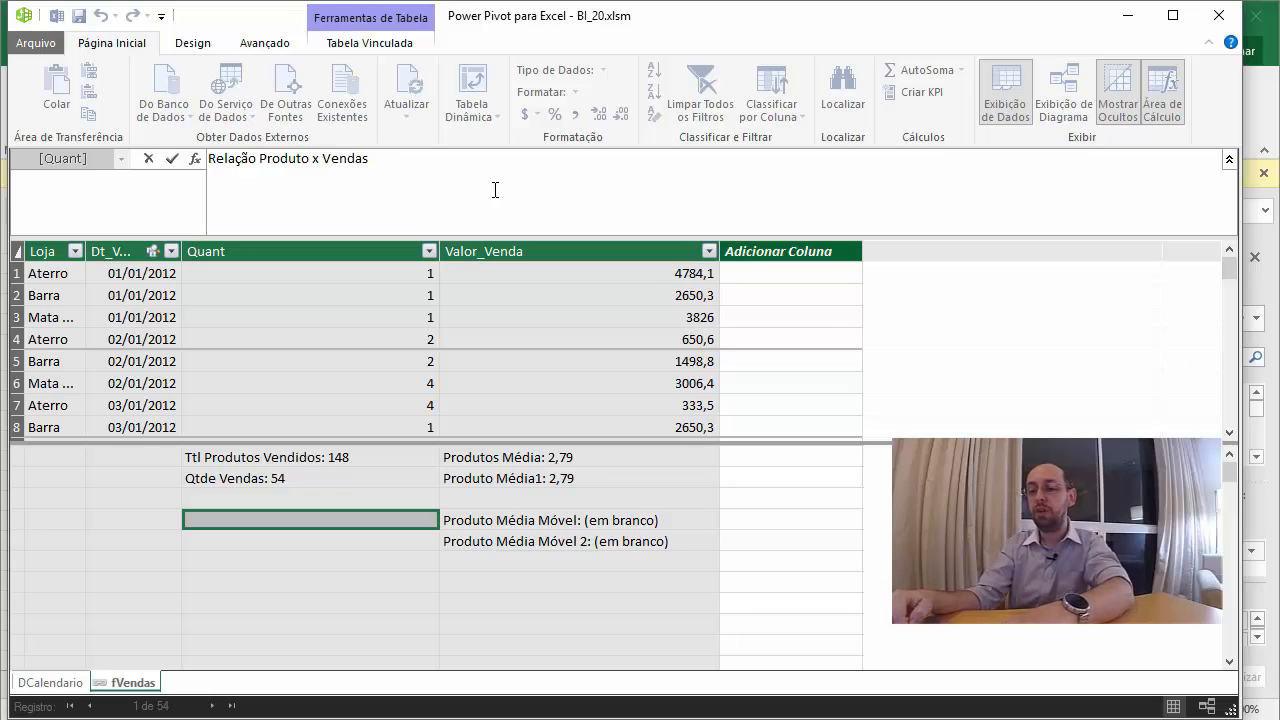
type("=")
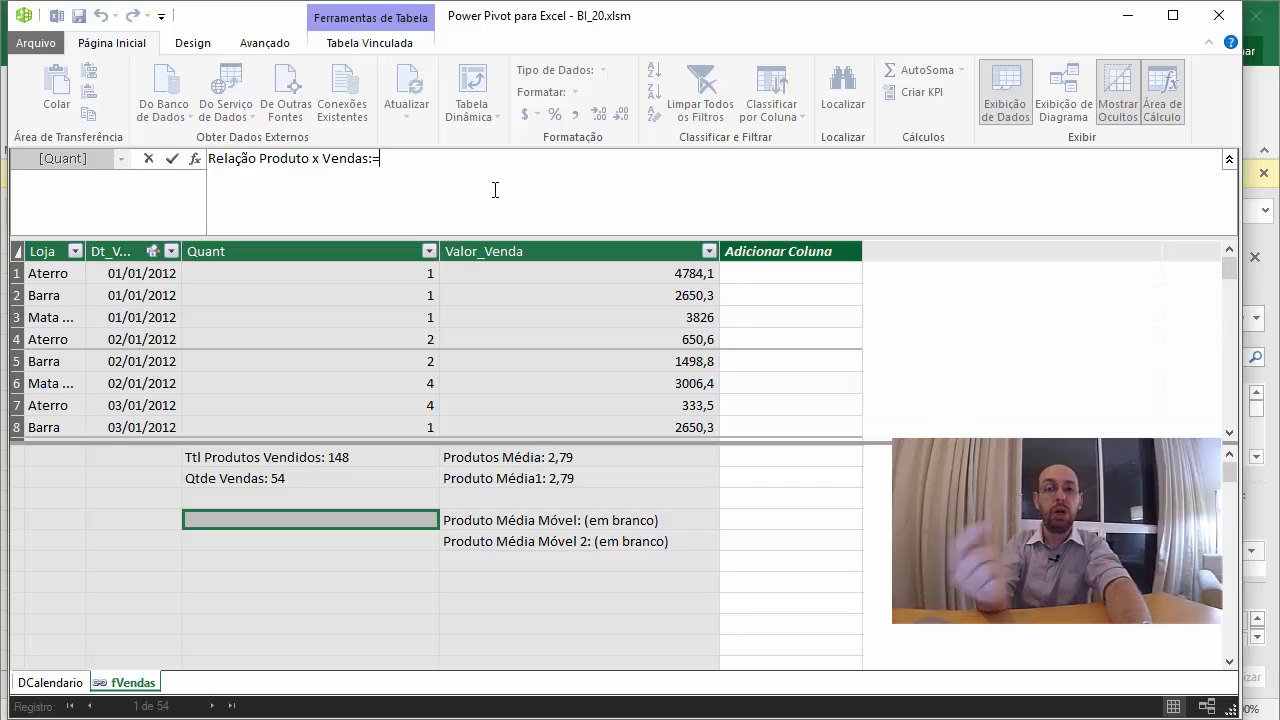
left_click(271, 456)
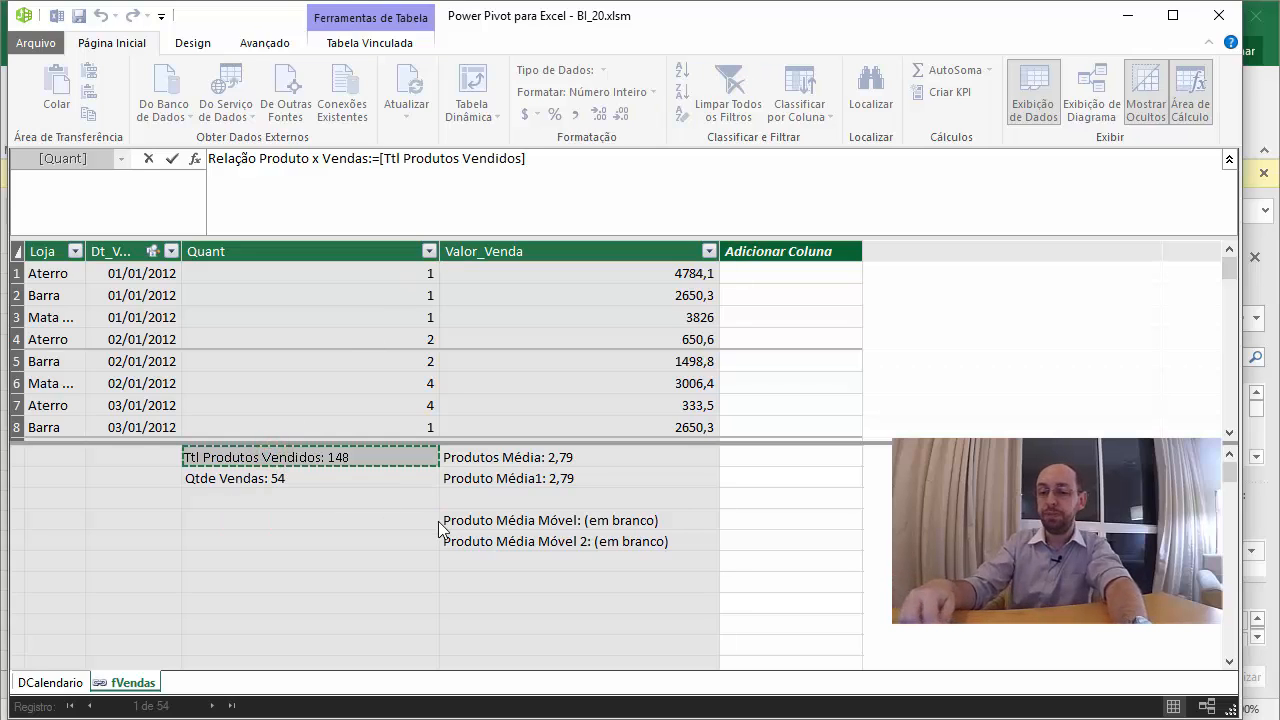
type("/")
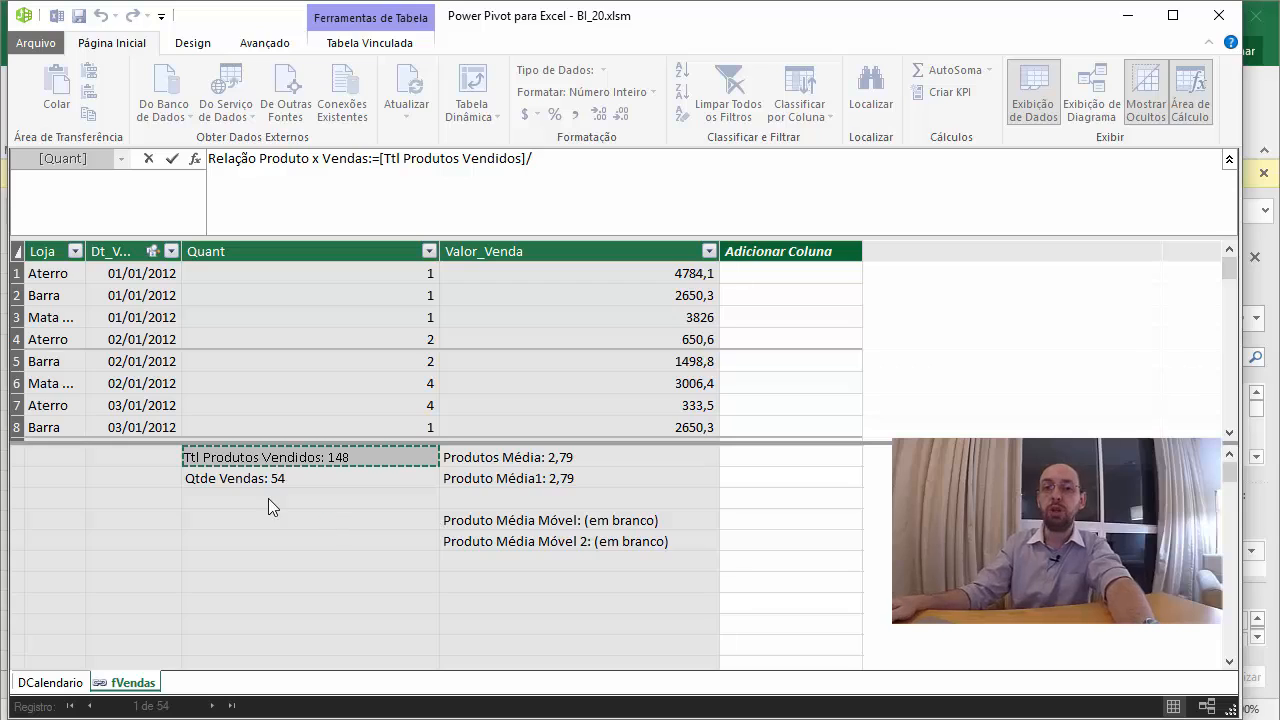
left_click(253, 479)
key("Return")
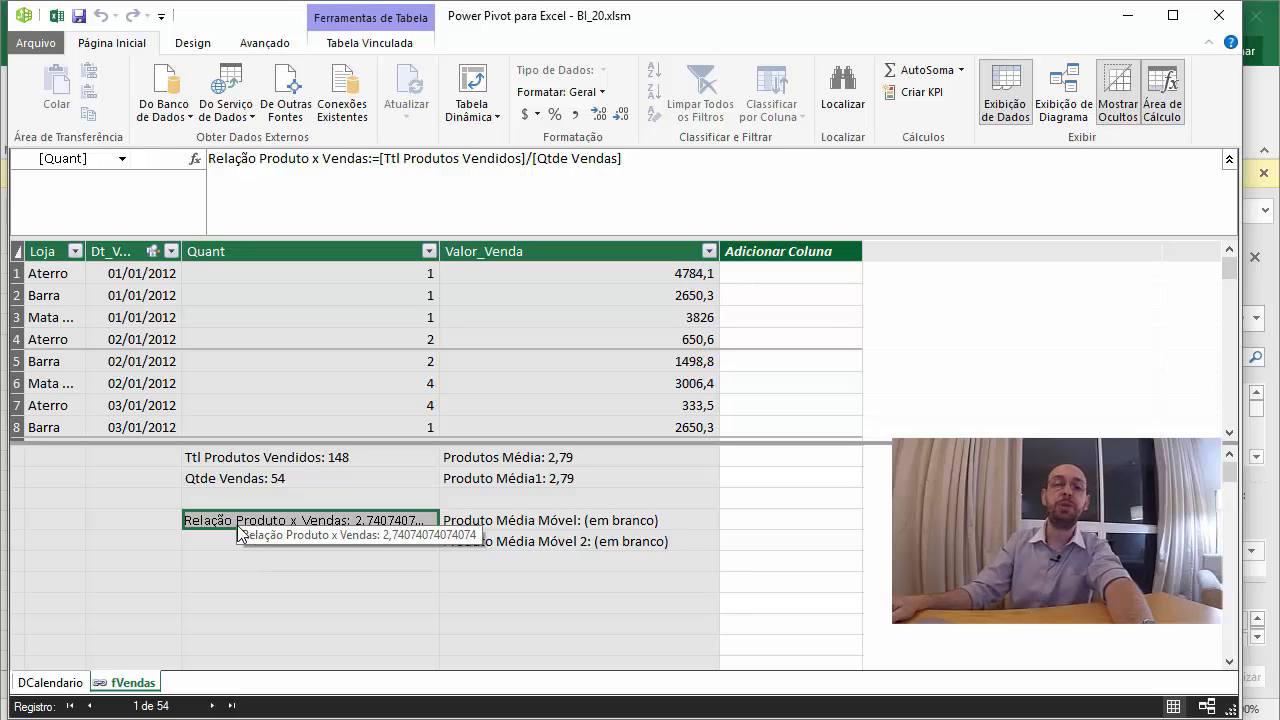
Examine the AVERAGEX formulas of Produto Média Móvel and Produto Média Móvel 2, including their expression argument, against the Relação Produto x Vendas formula.
left_click(533, 520)
left_click(526, 542)
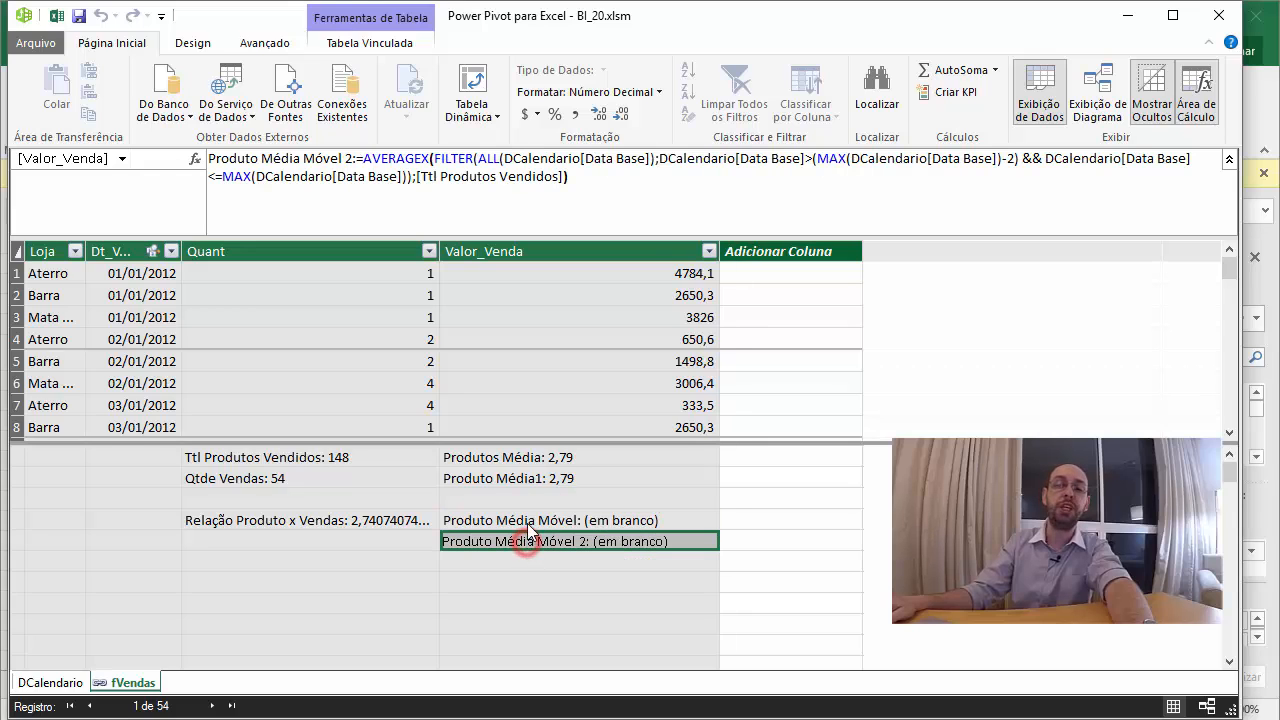
left_click(543, 522)
left_click(546, 542)
left_click(546, 520)
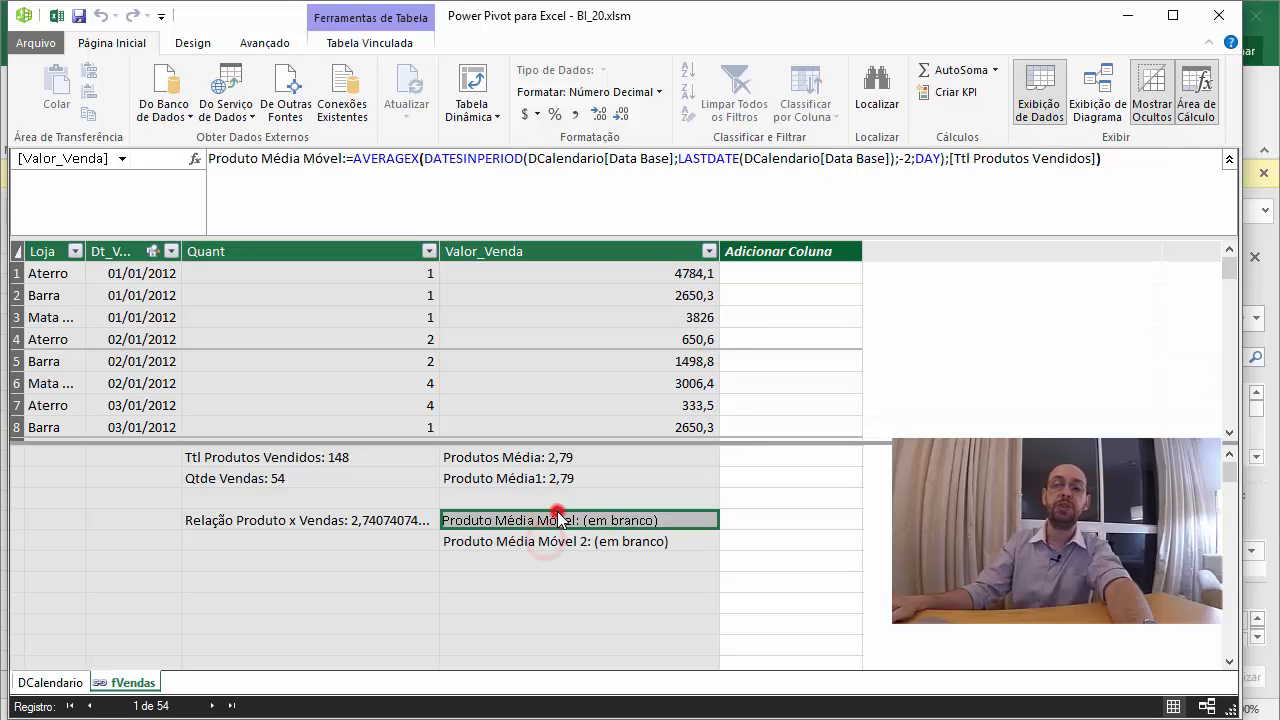
left_click(424, 162)
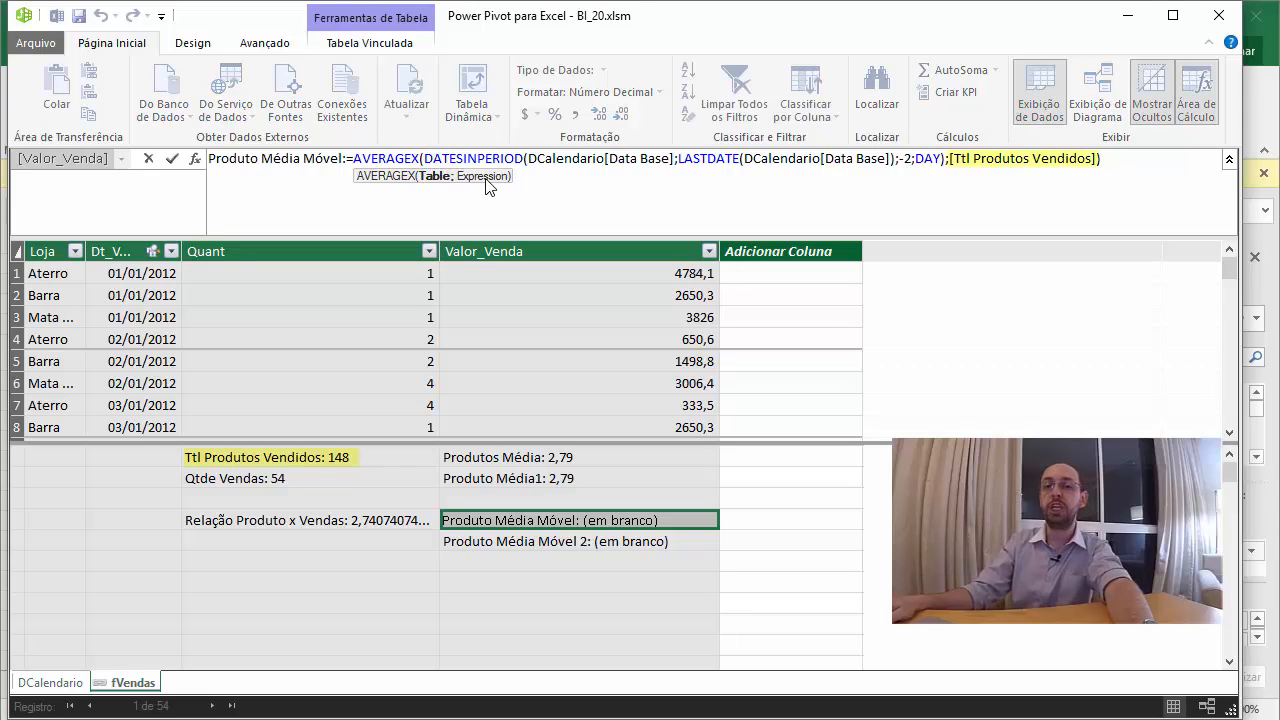
left_click(986, 158)
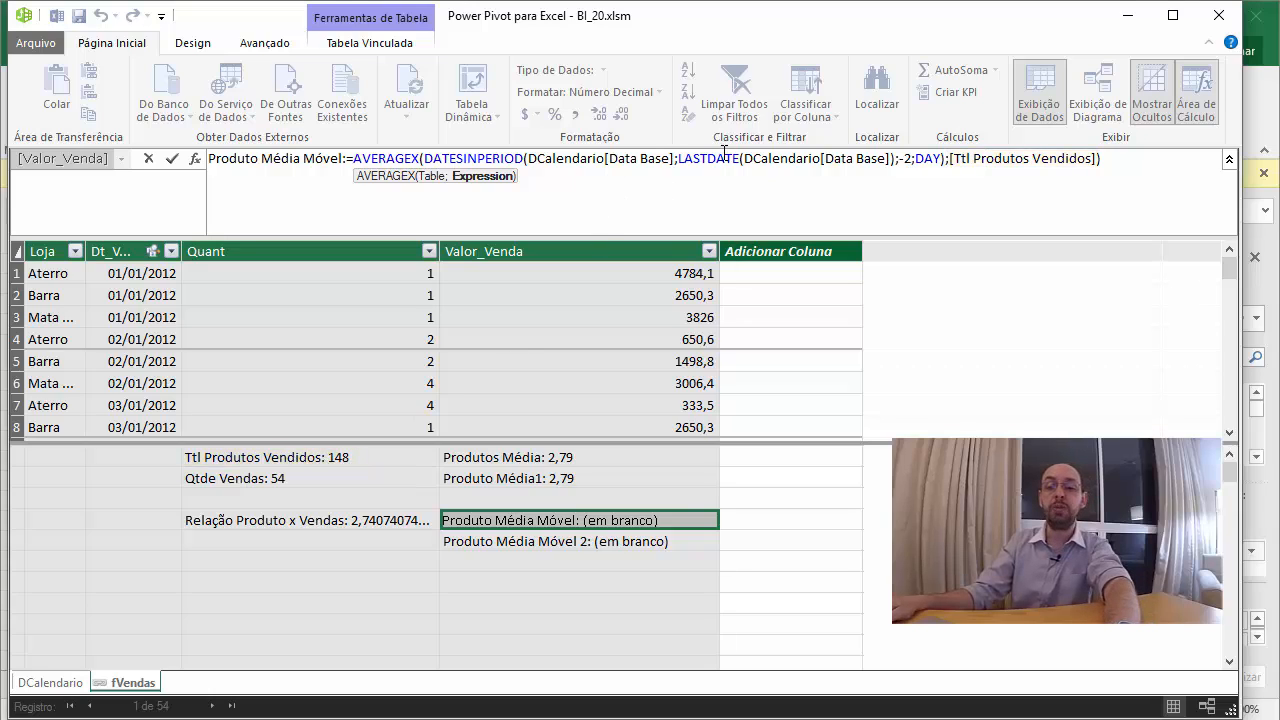
left_click(247, 524)
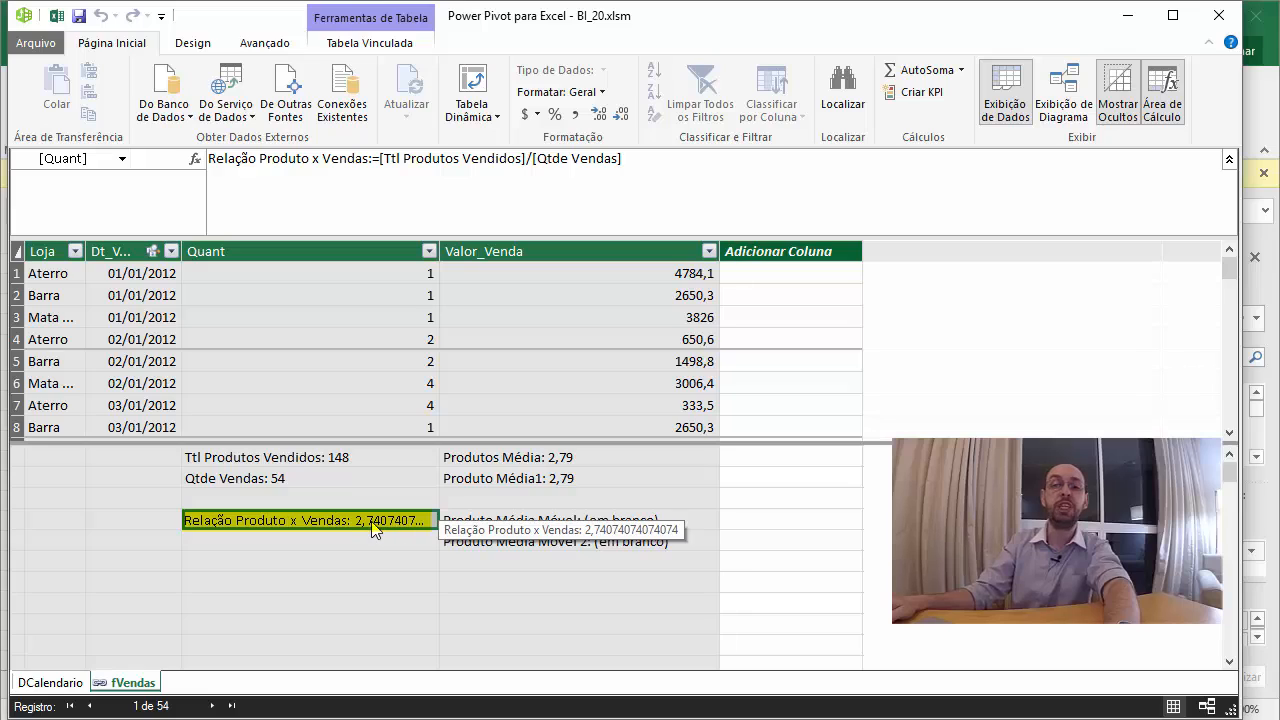
Copy the whole Produto Média Móvel formula into the empty calculation cell two rows below Produto Média Móvel 2.
left_click(566, 520)
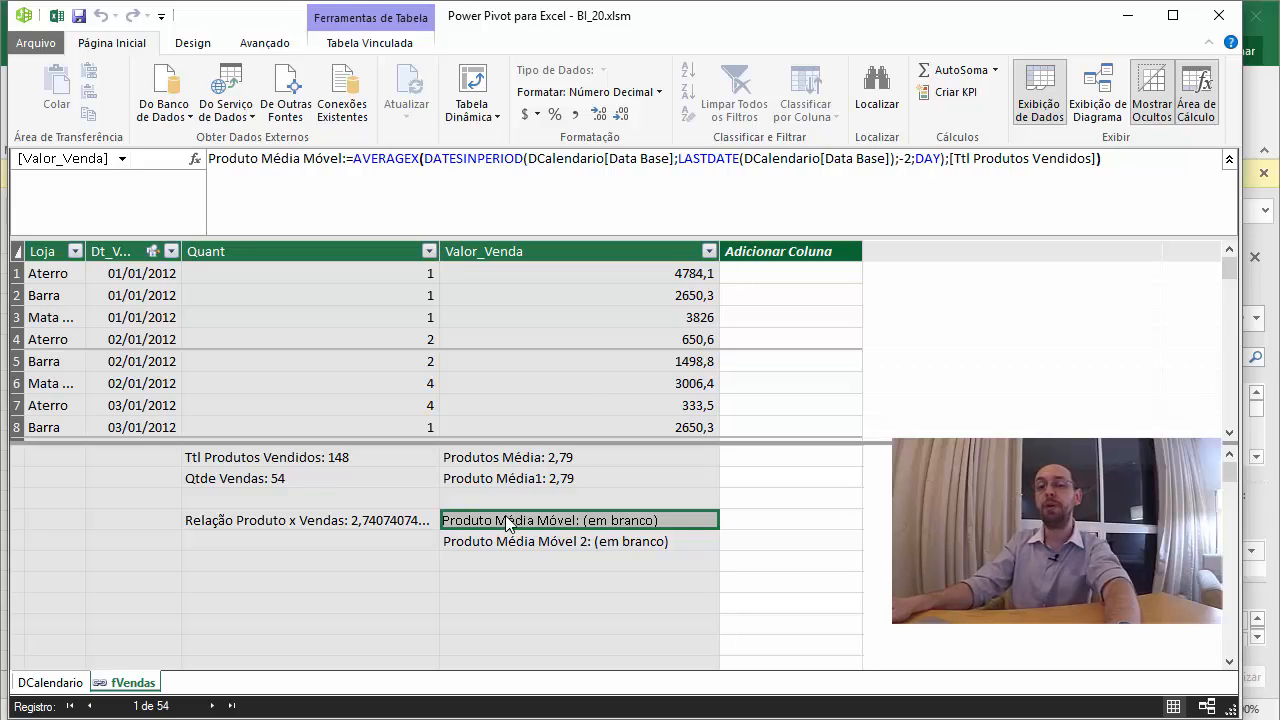
left_click(1124, 160)
left_click_drag(1124, 160, 171, 211)
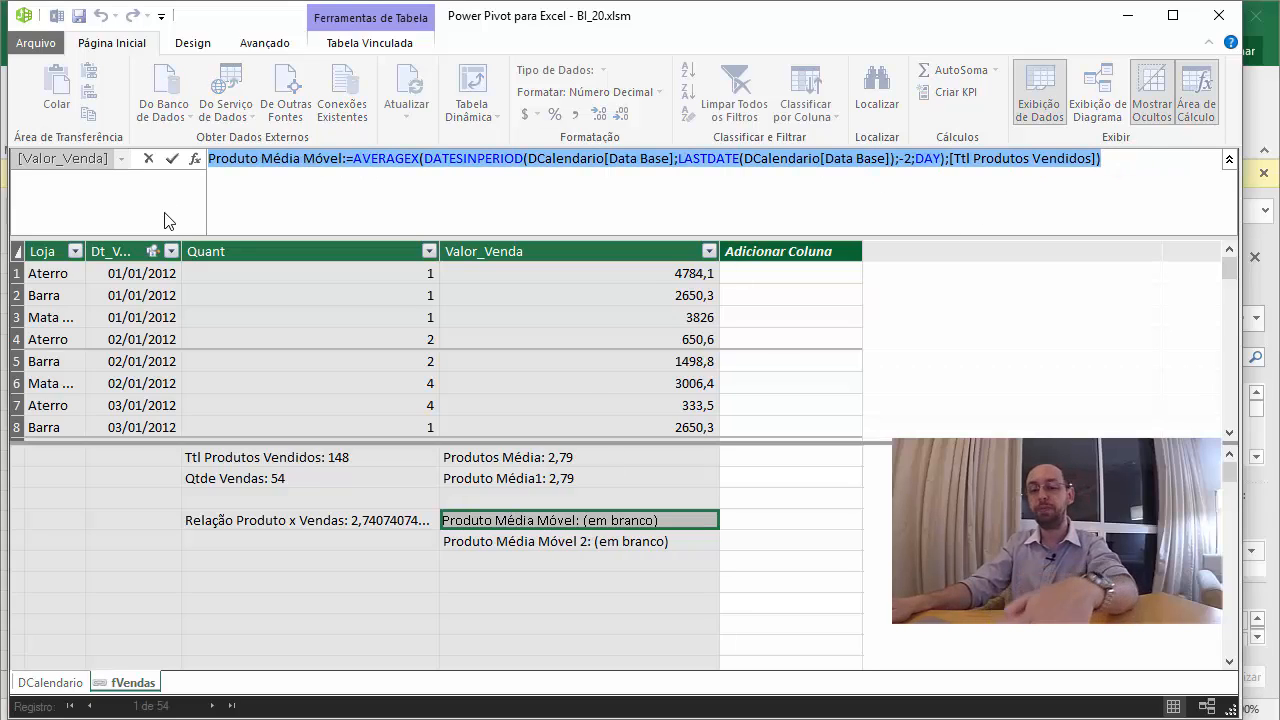
key("Escape")
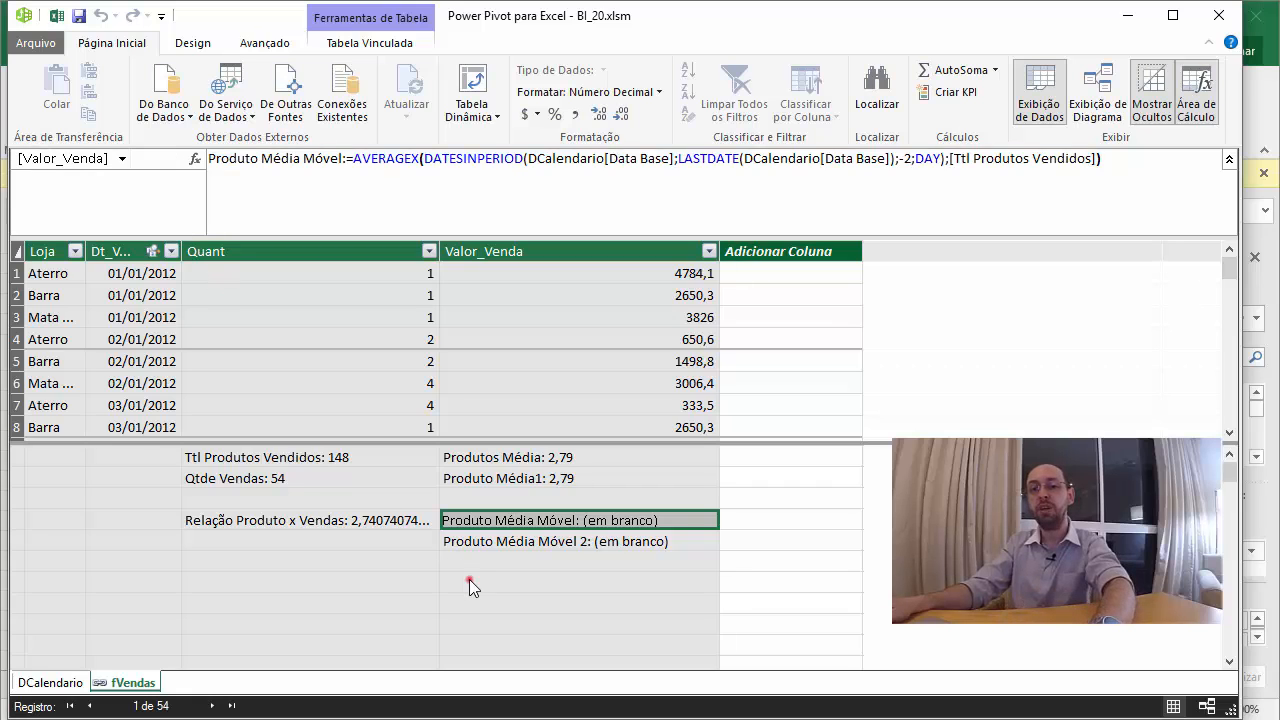
left_click(469, 582)
left_click(357, 182)
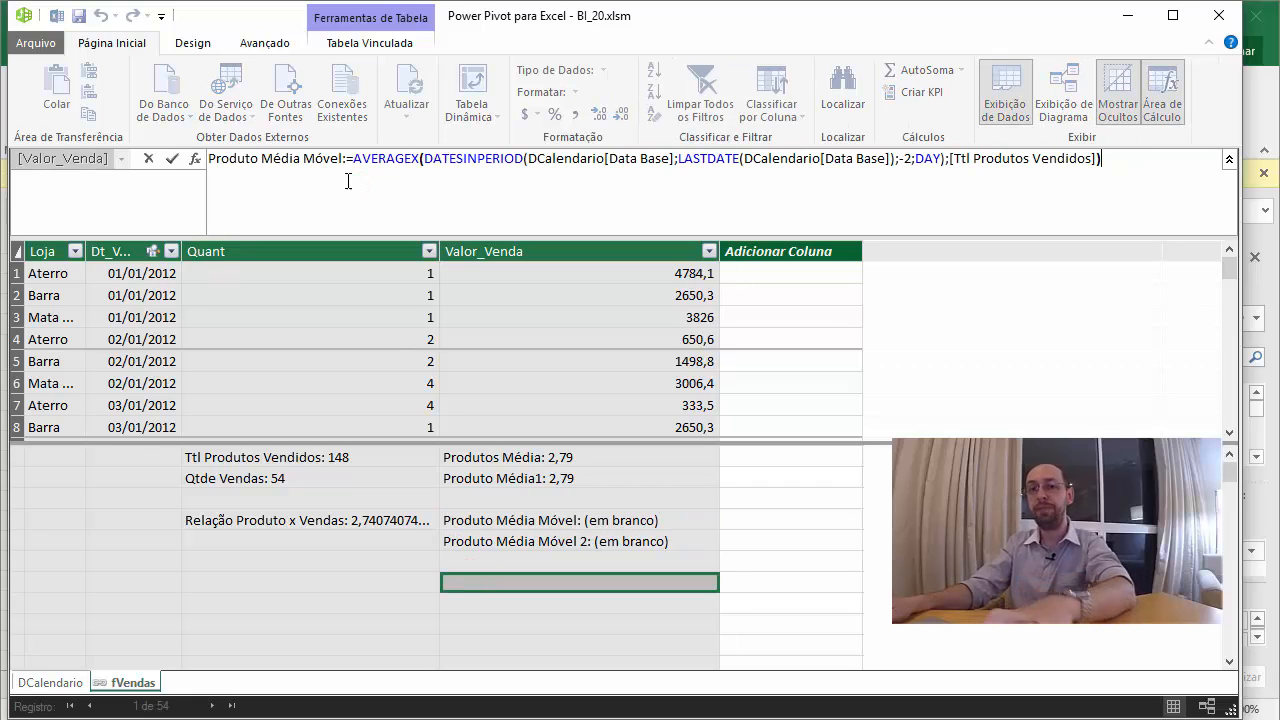
Rename the copied measure as Produto X Vendas Média Móvel in its formula.
left_click(283, 158)
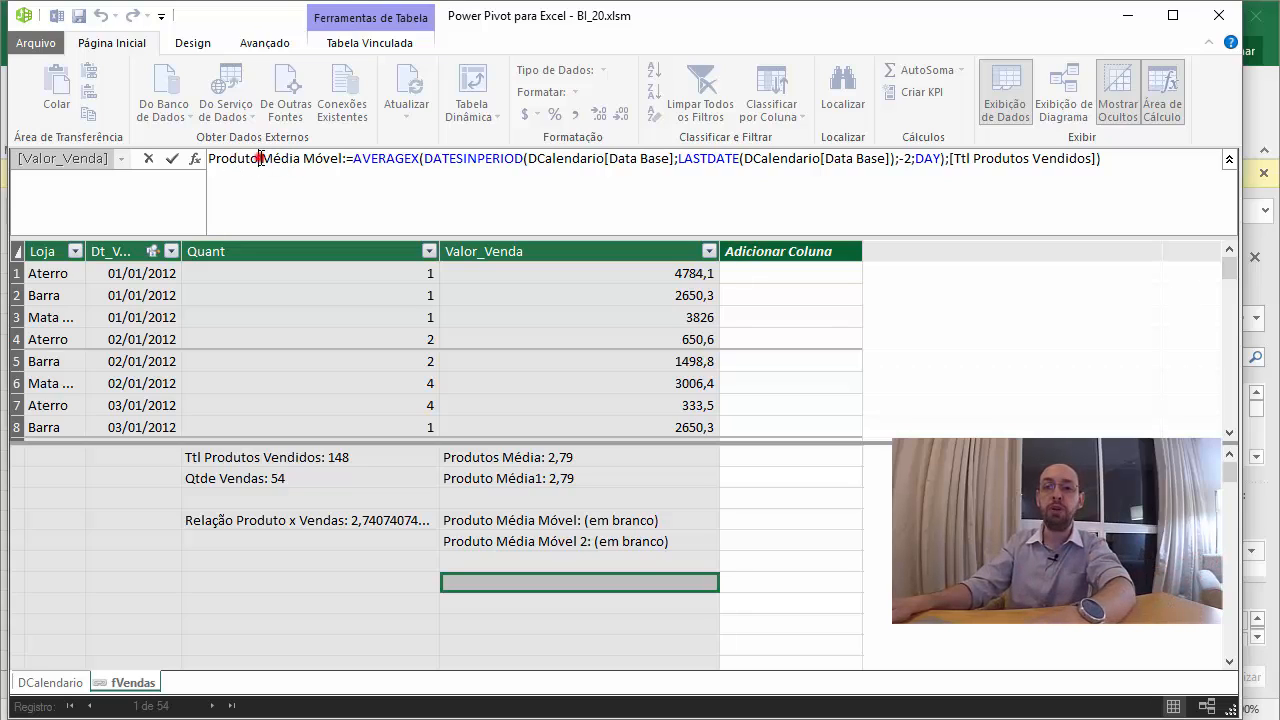
left_click(259, 158)
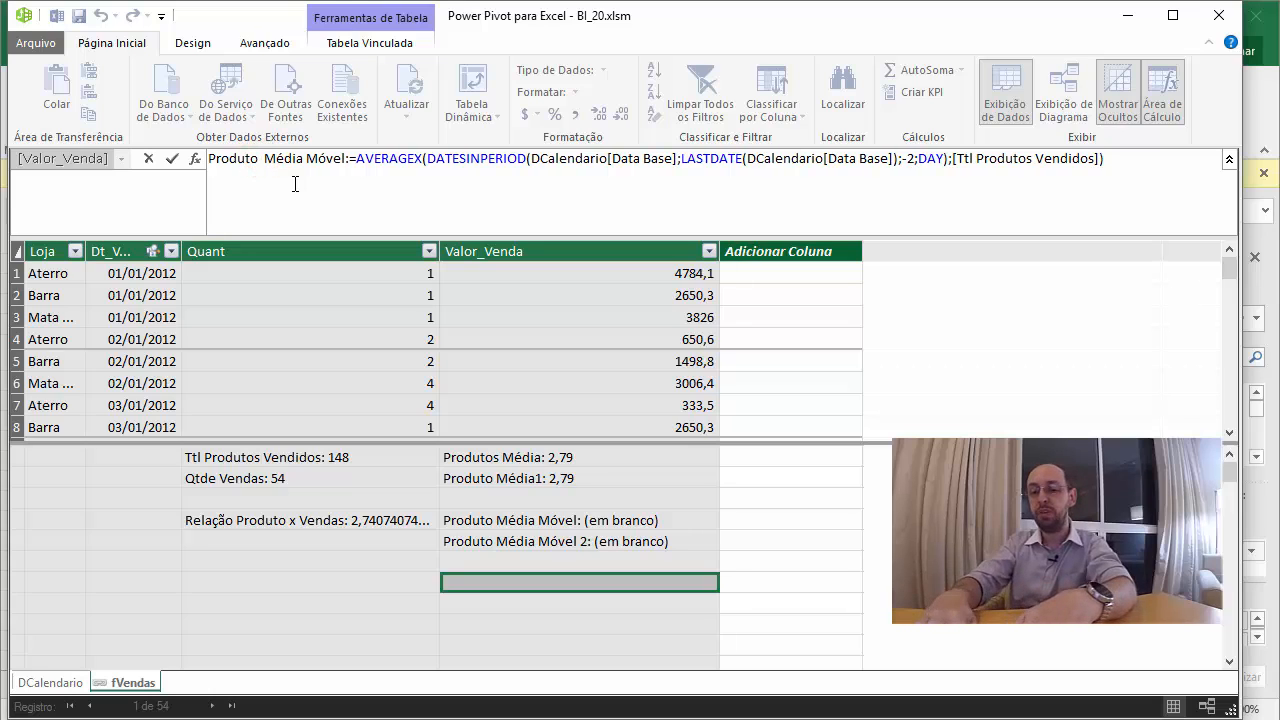
type("X Venda")
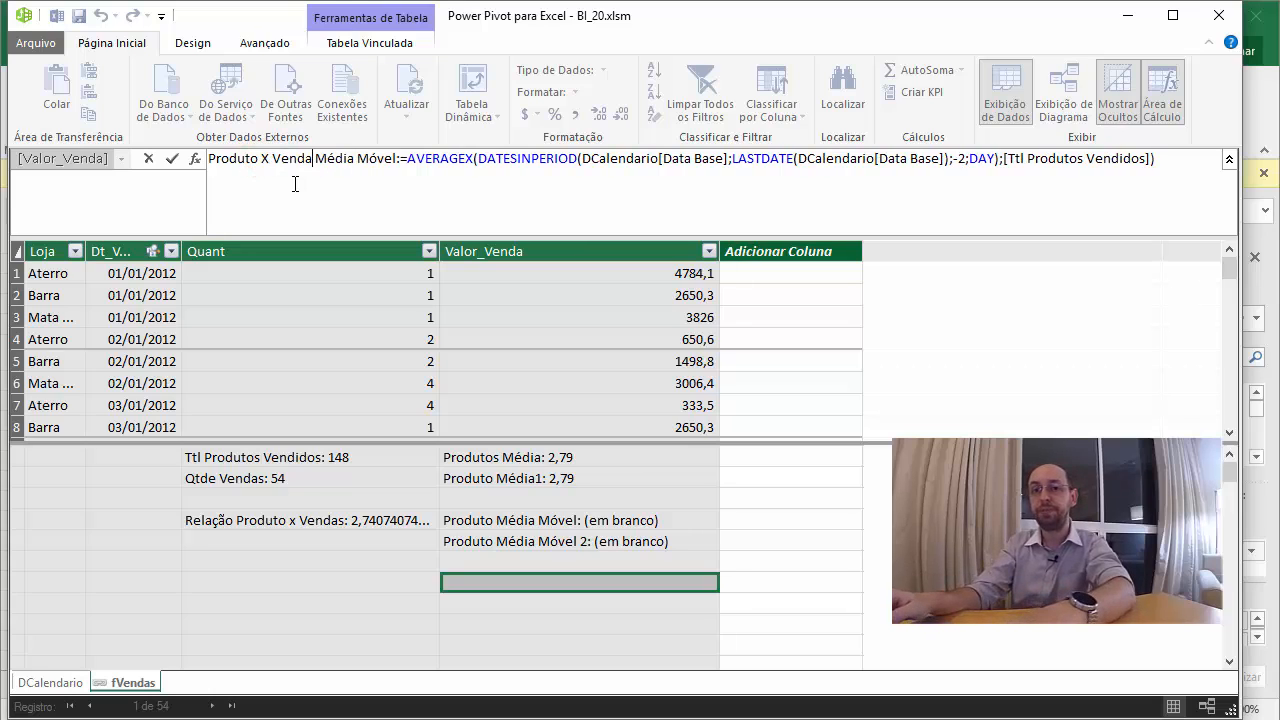
type("s")
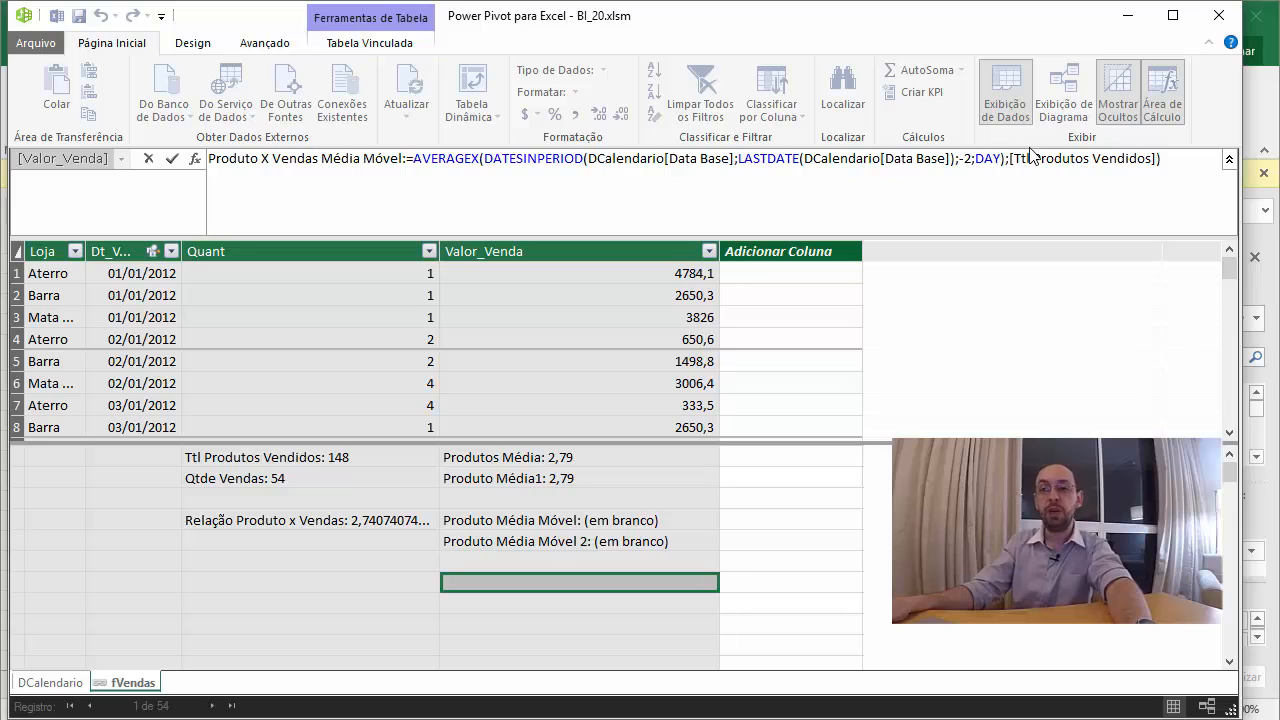
Replace [Ttl Produtos Vendidos] with [Relação Produto x Vendas] in the AVERAGEX expression of Produto X Vendas Média Móvel and commit the measure.
left_click_drag(1014, 158, 1156, 152)
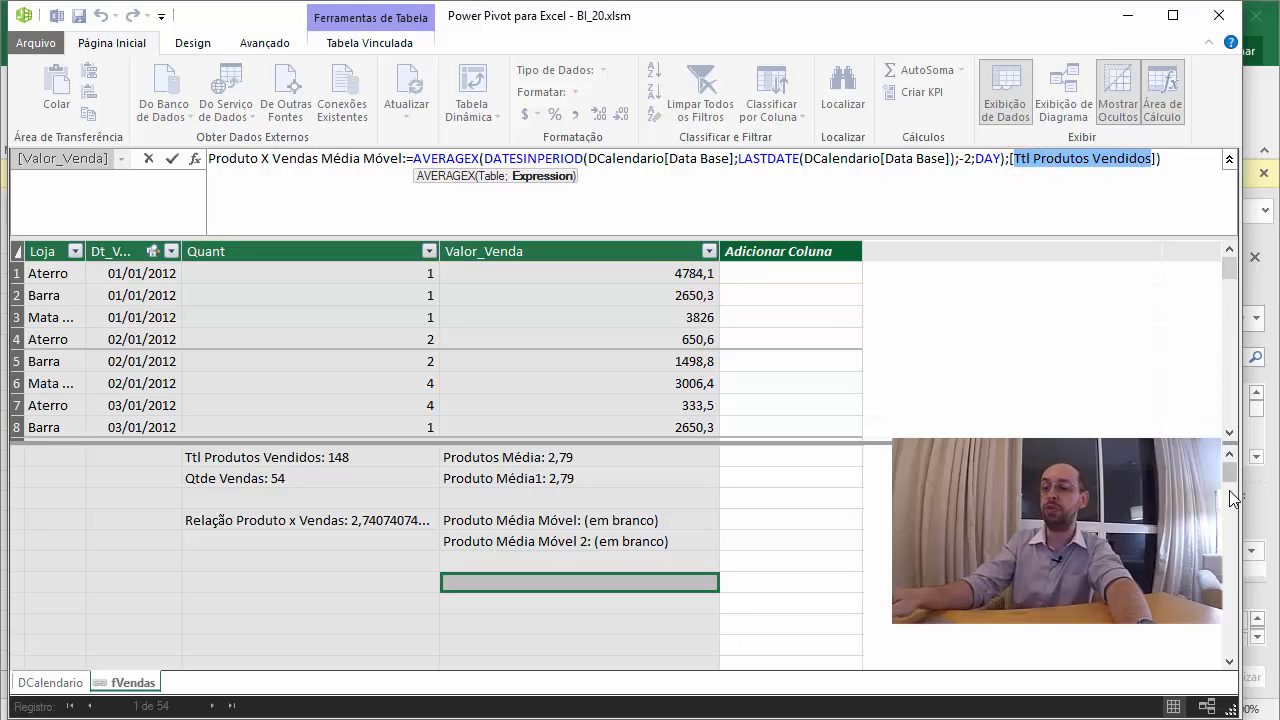
key("BackSpace")
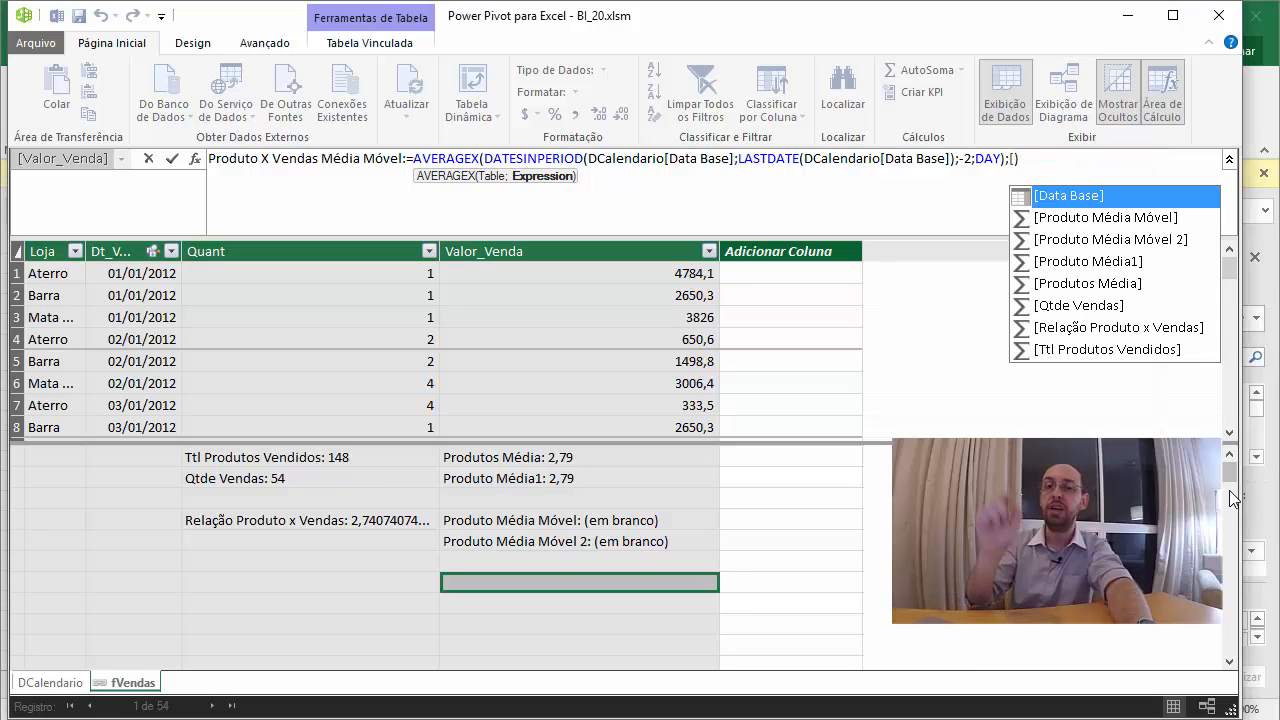
key("Down")
key("Down")
key("Down")
key("Down")
key("Down")
key("Down")
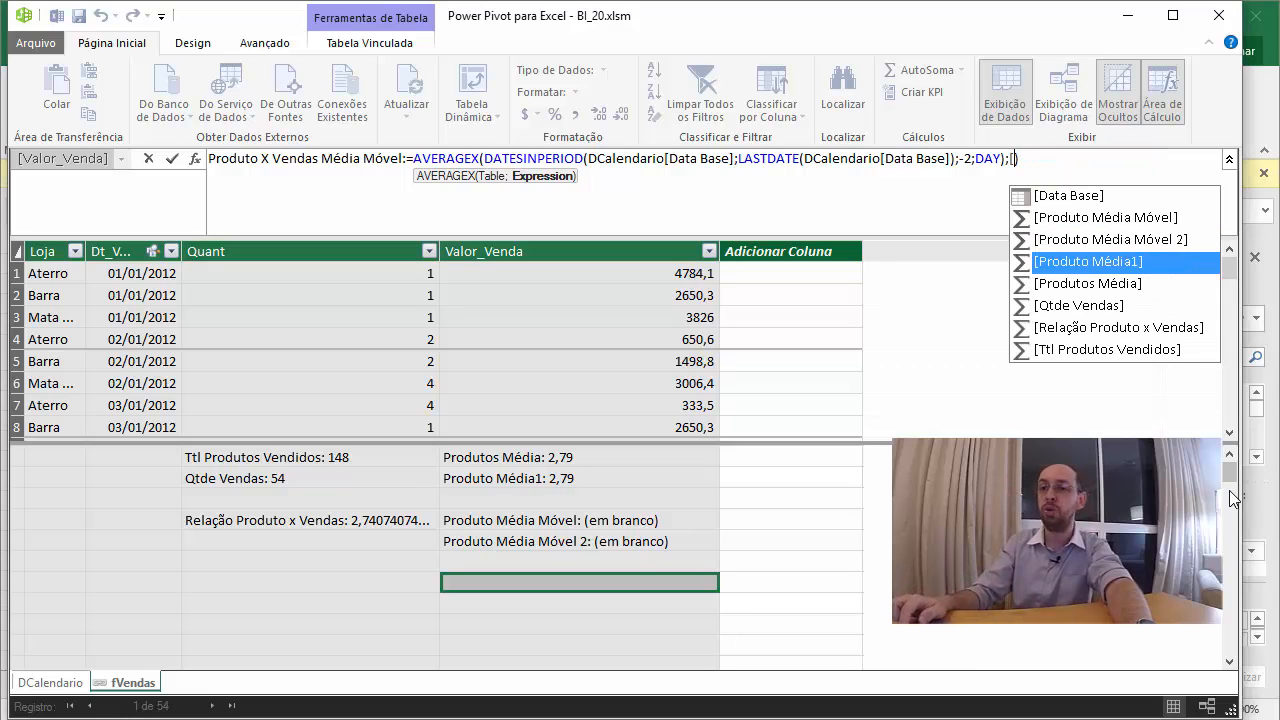
key("Tab")
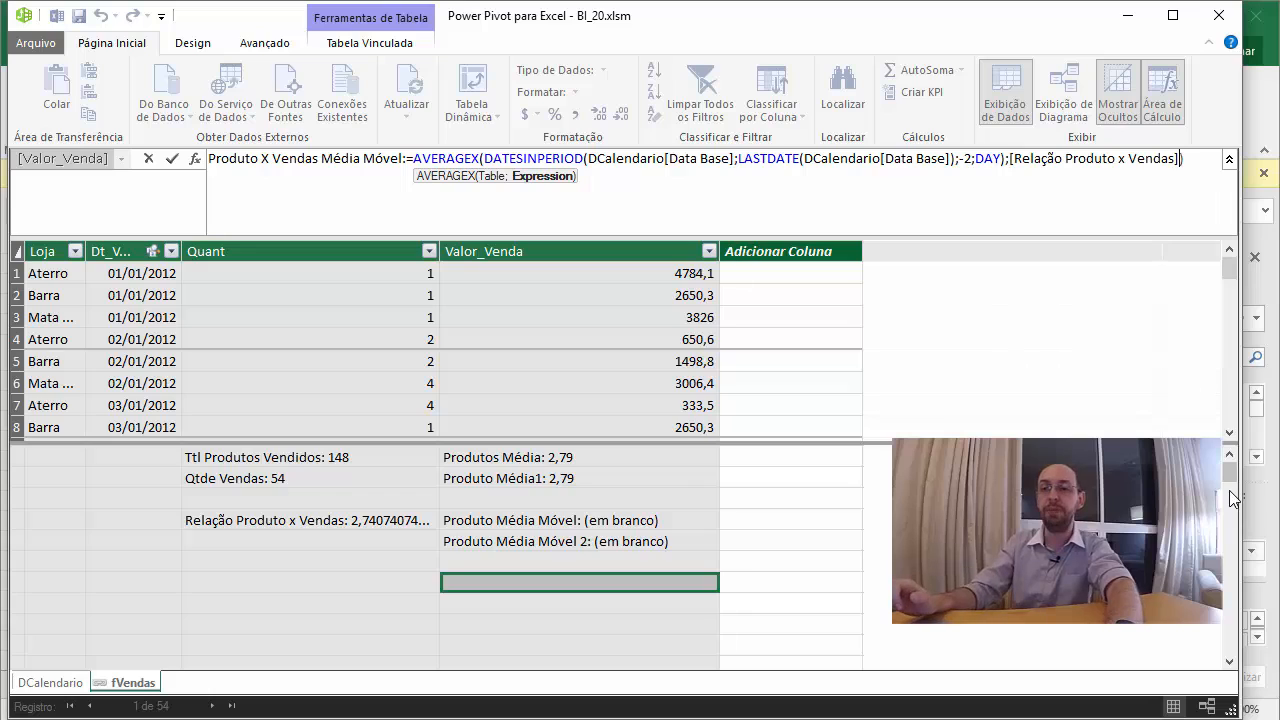
key("Return")
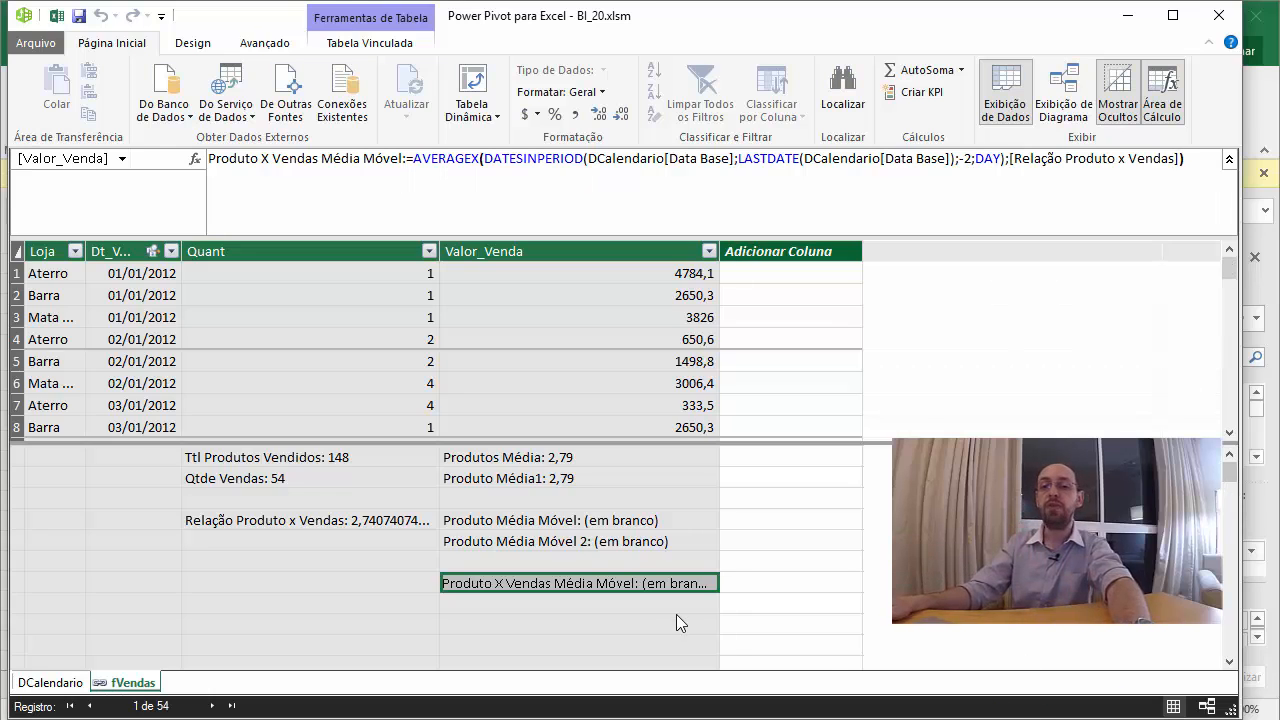
Copy the Produto Média Móvel 2 formula into the cell directly below Produto X Vendas Média Móvel and name it Produto X Venda Média Móvel 2.
left_click(543, 541)
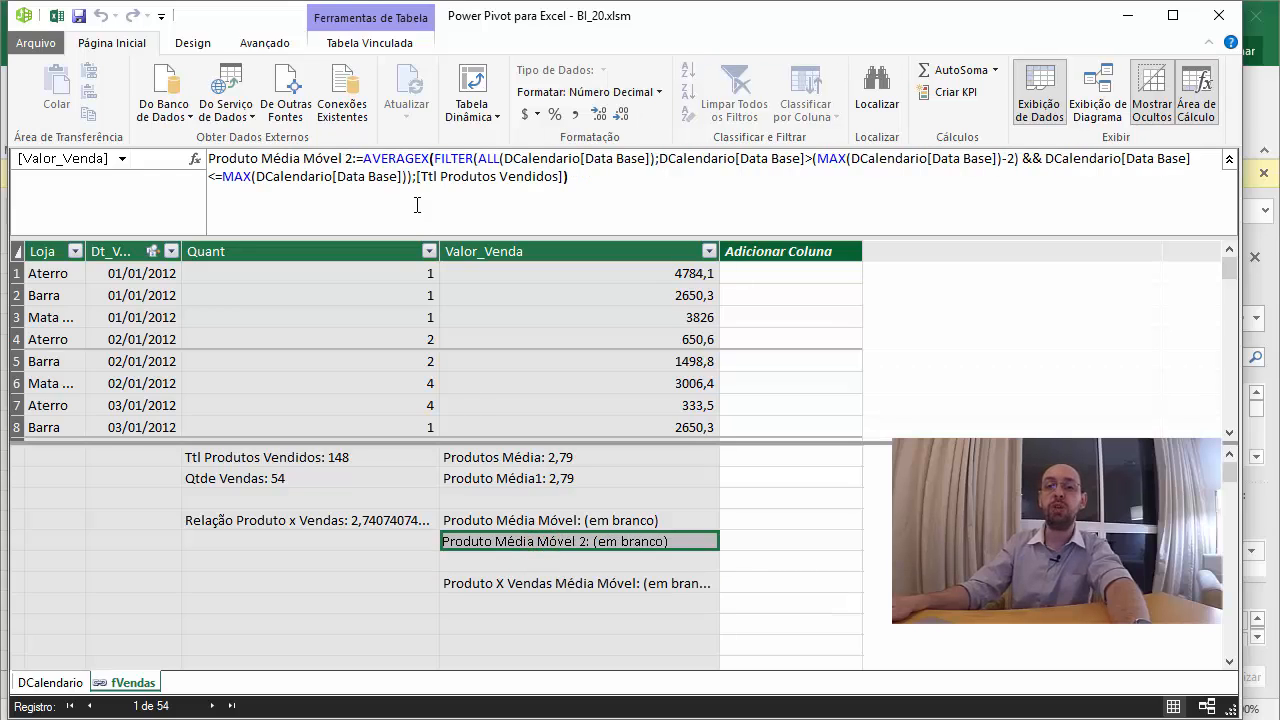
double_click(600, 180)
key("ctrl+a")
key("ctrl+c")
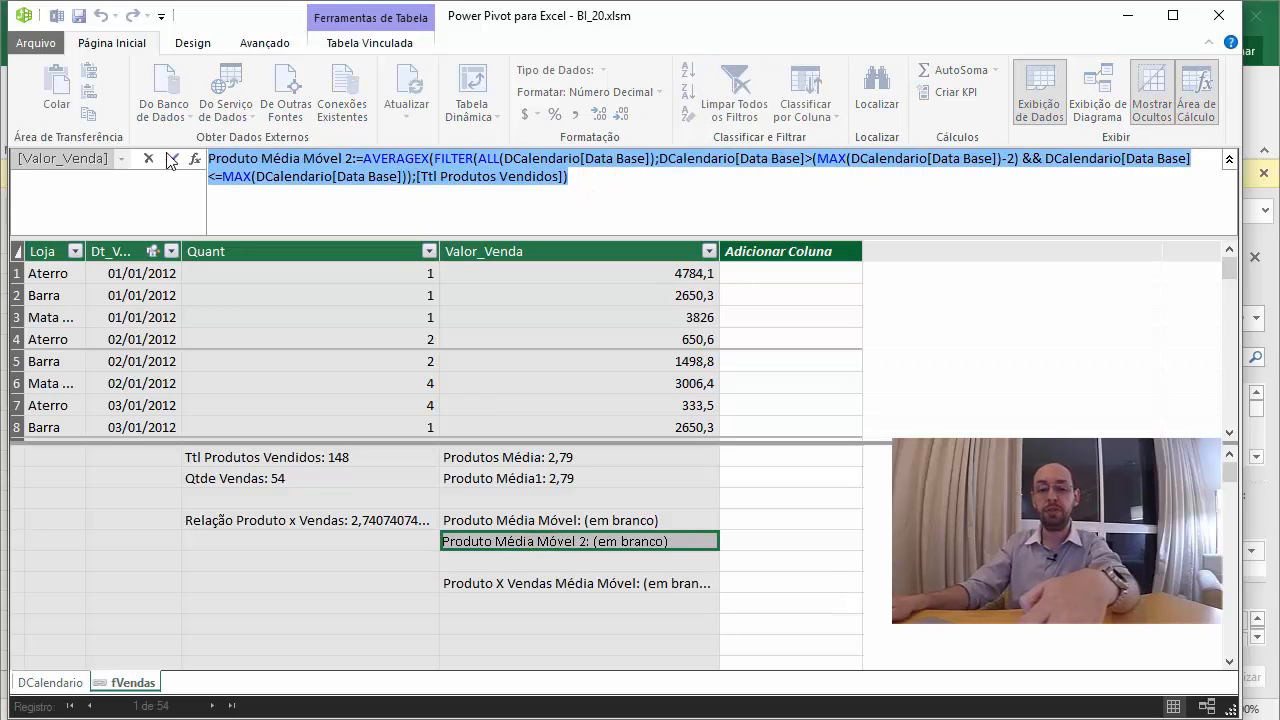
left_click(171, 159)
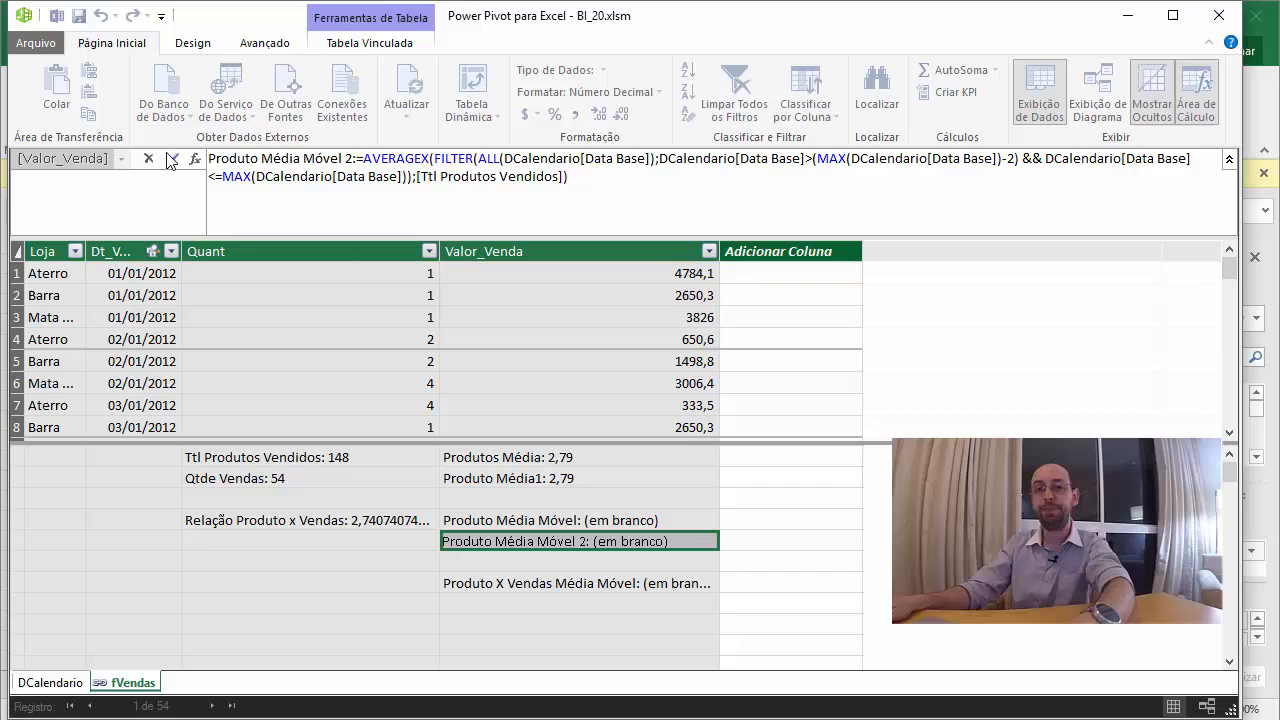
left_click(484, 605)
left_click(243, 191)
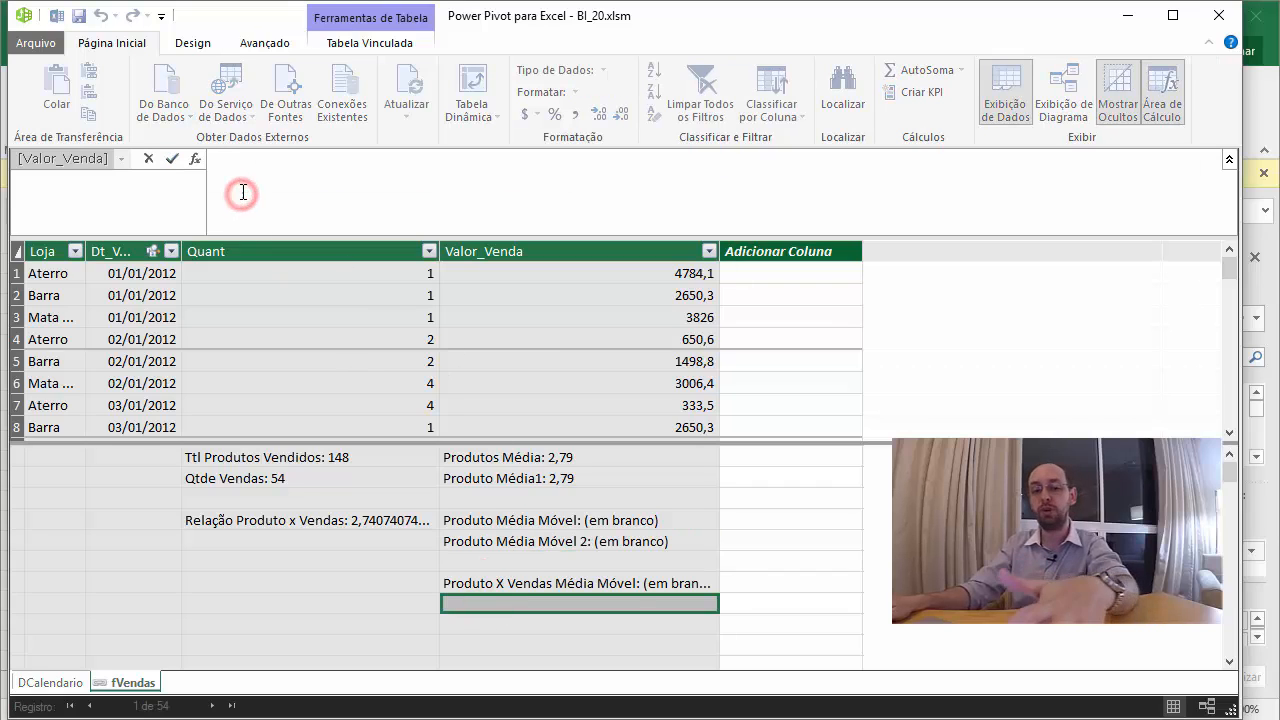
key("ctrl+v")
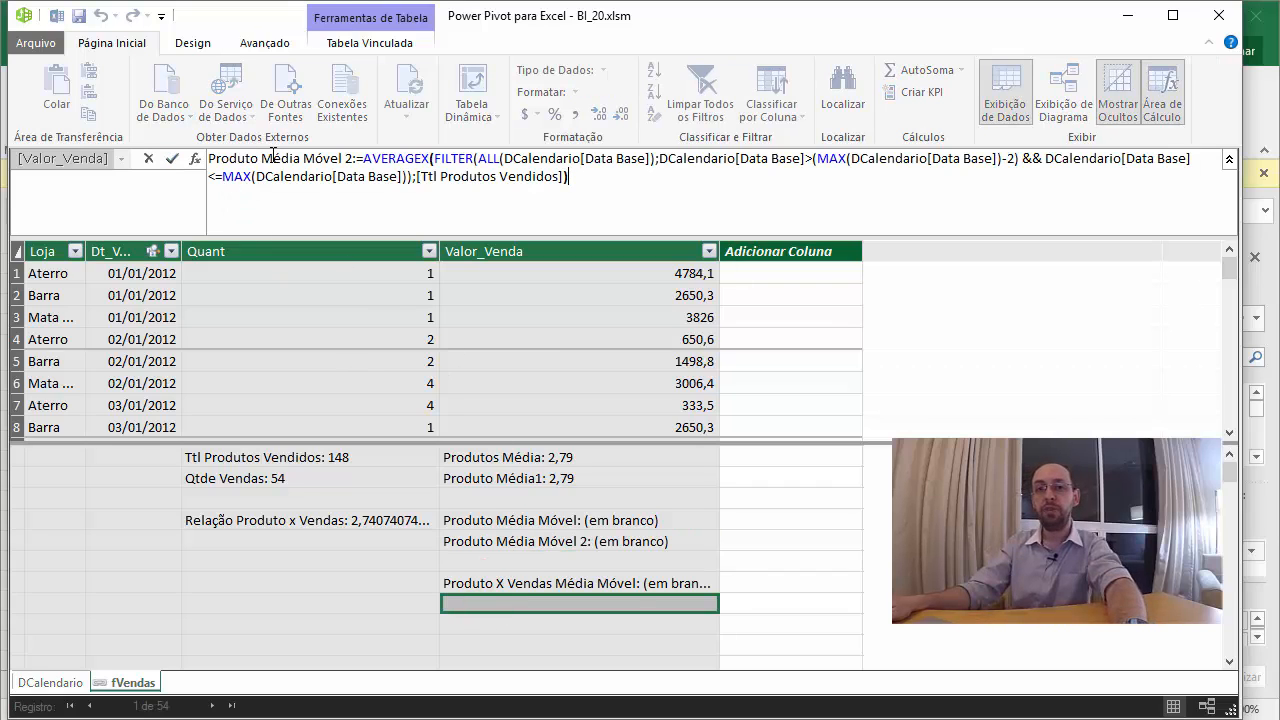
left_click(264, 159)
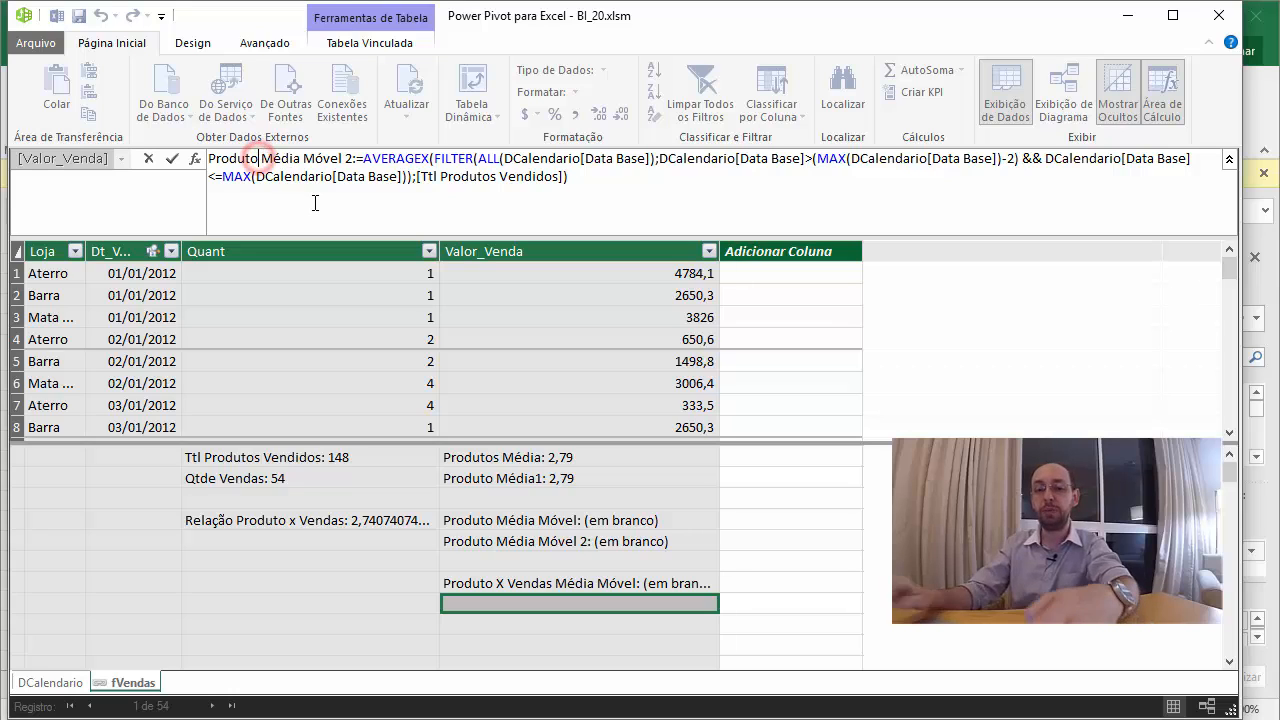
type("X Venda")
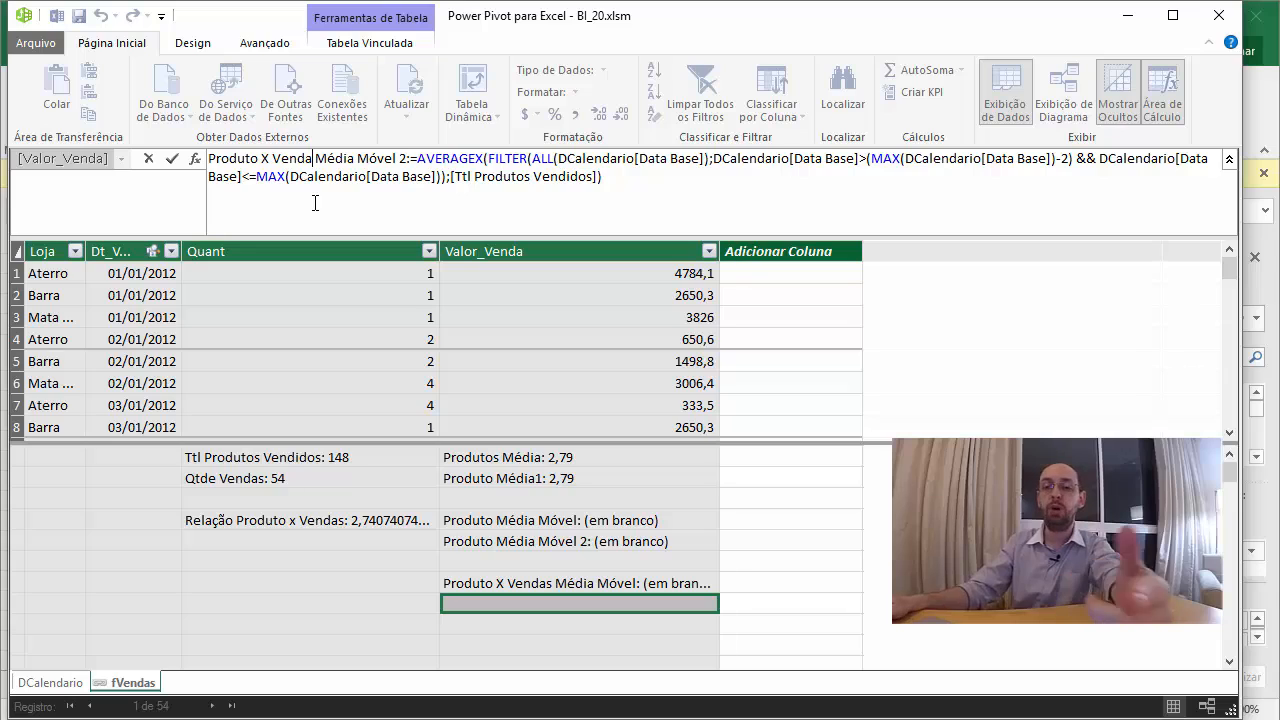
Replace [Ttl Produtos Vendidos] with [Relação Produto x Vendas] in the AVERAGEX expression of Produto X Venda Média Móvel 2 and commit the measure.
left_click(453, 176)
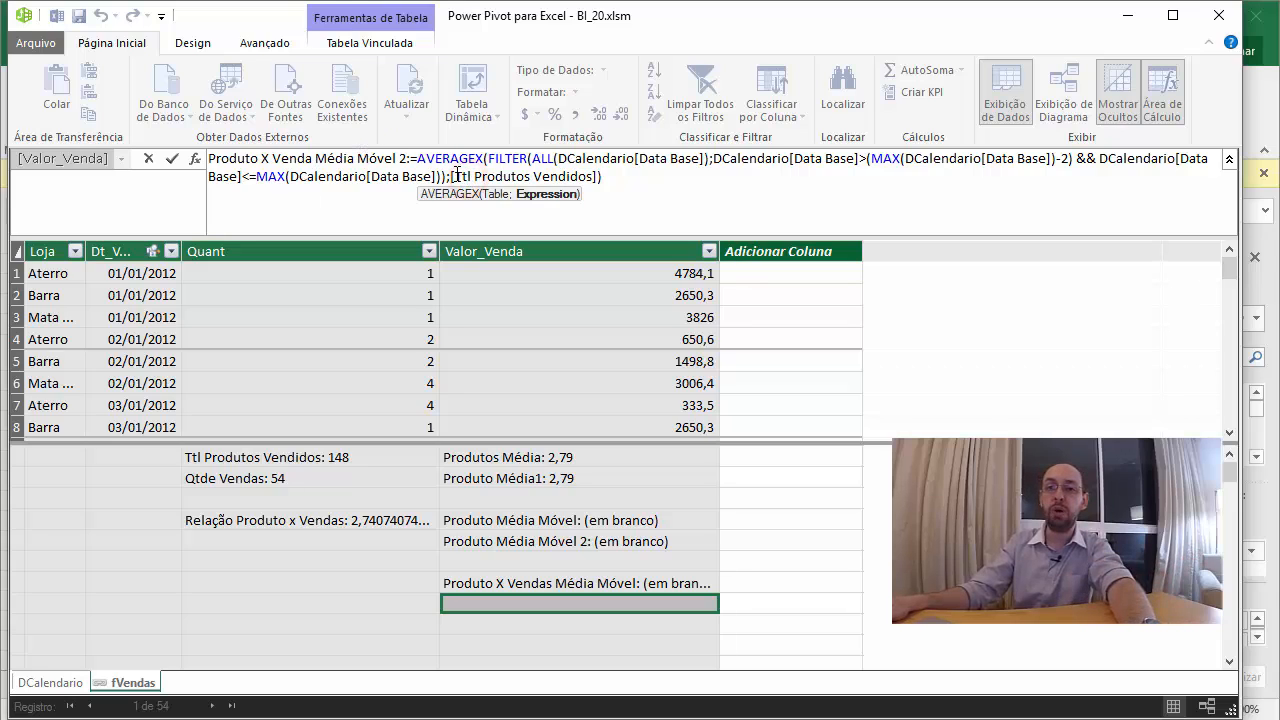
left_click_drag(456, 176, 597, 176)
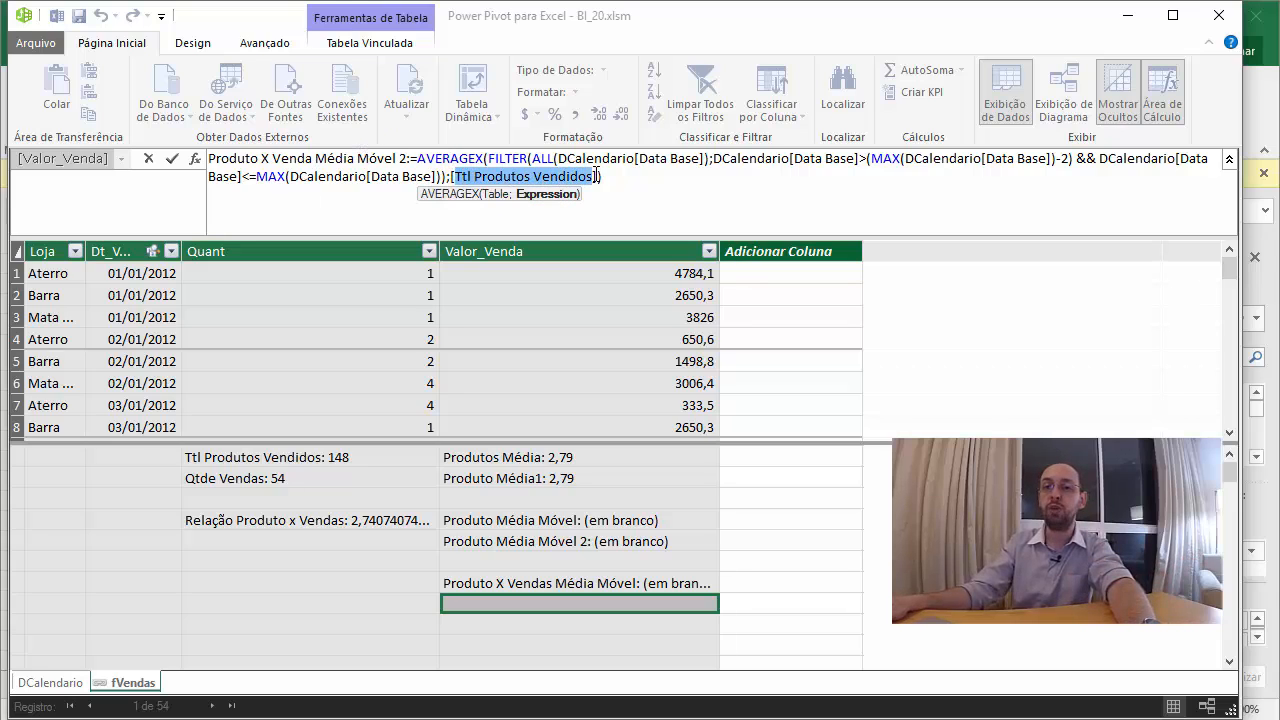
key("BackSpace")
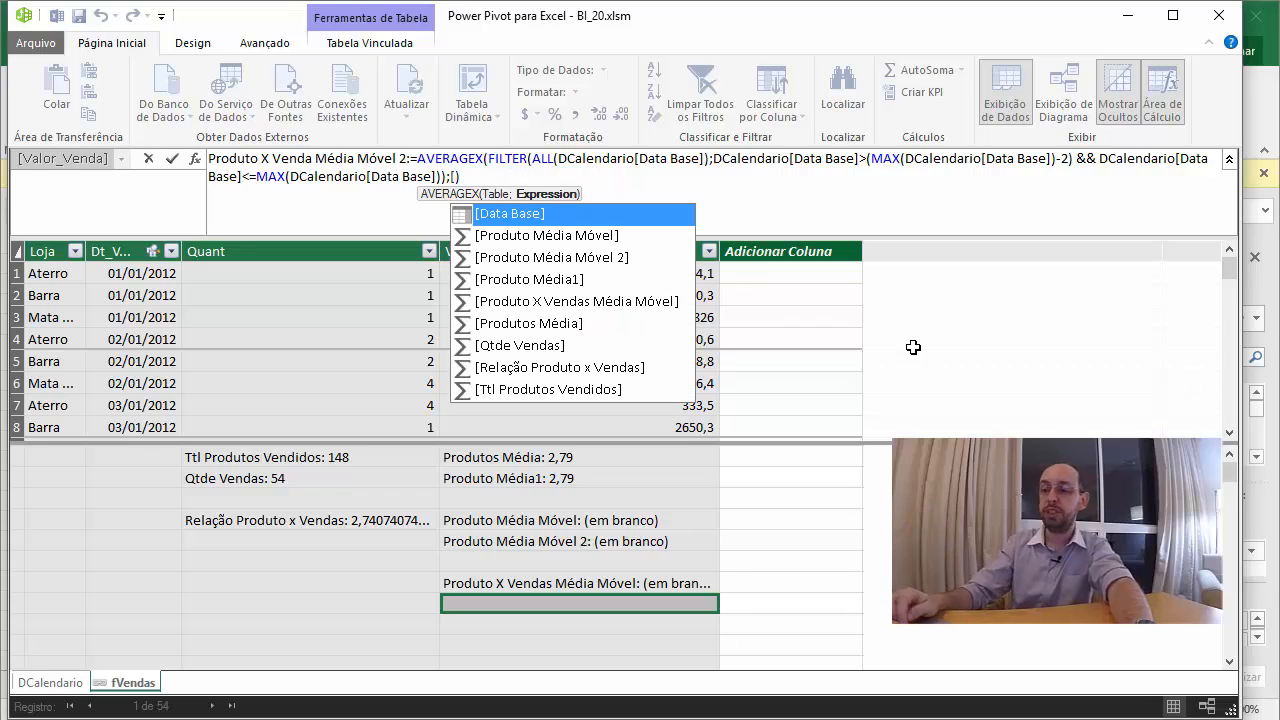
key("Down")
key("Down")
key("Down")
key("Down")
key("Down")
key("Down")
key("Down")
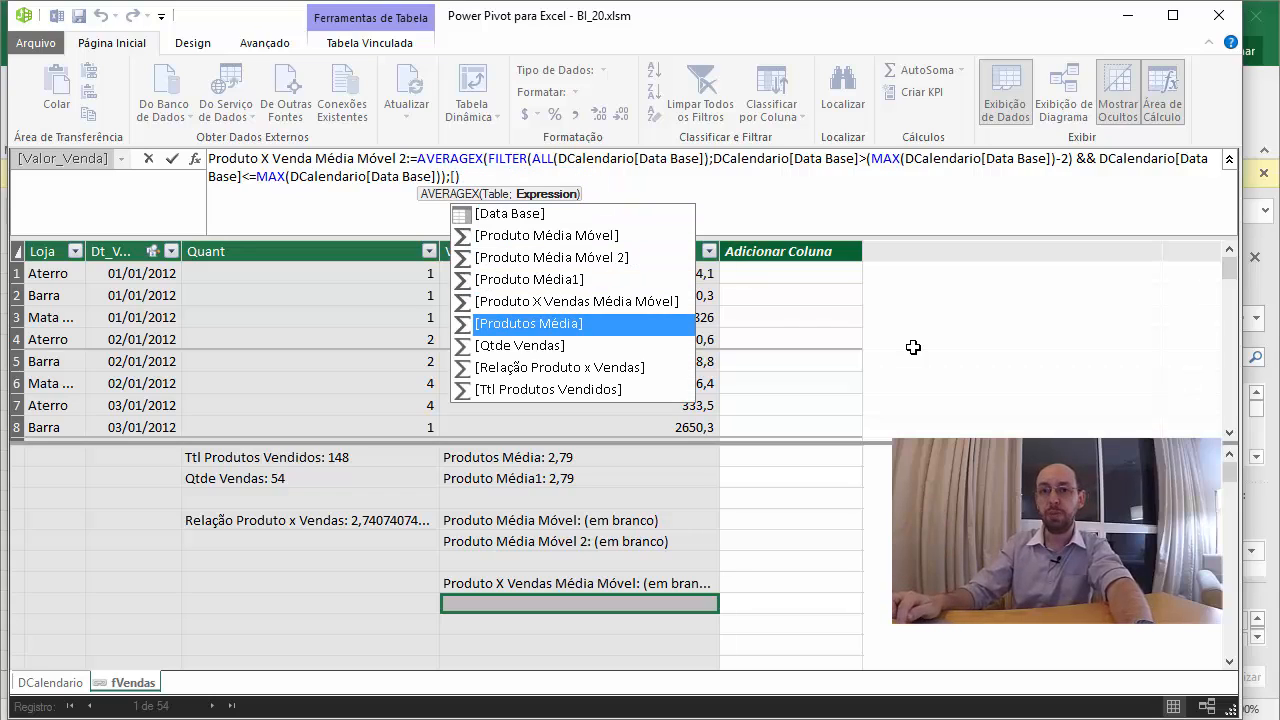
key("Tab")
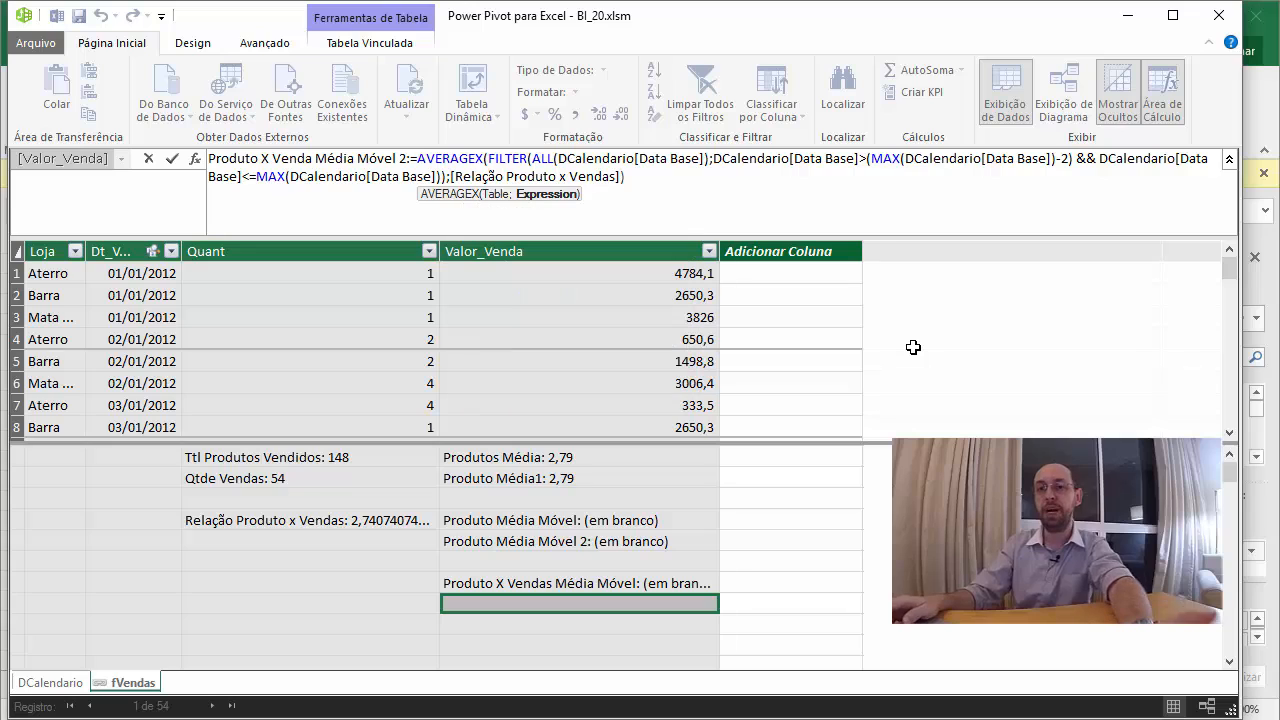
key("Return")
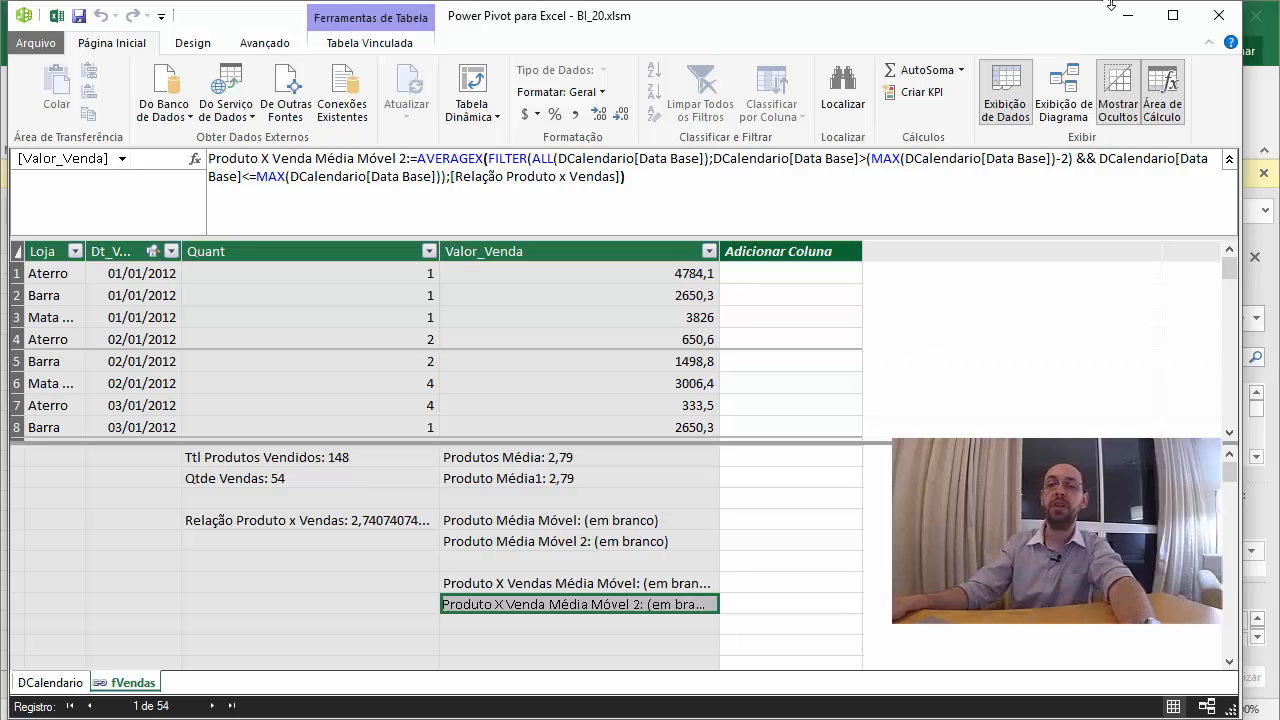
Close the Power Pivot window and add Produto X Vendas Média Móvel and Produto X Venda Média Móvel 2 to the pivot table's values in Excel.
left_click(1218, 15)
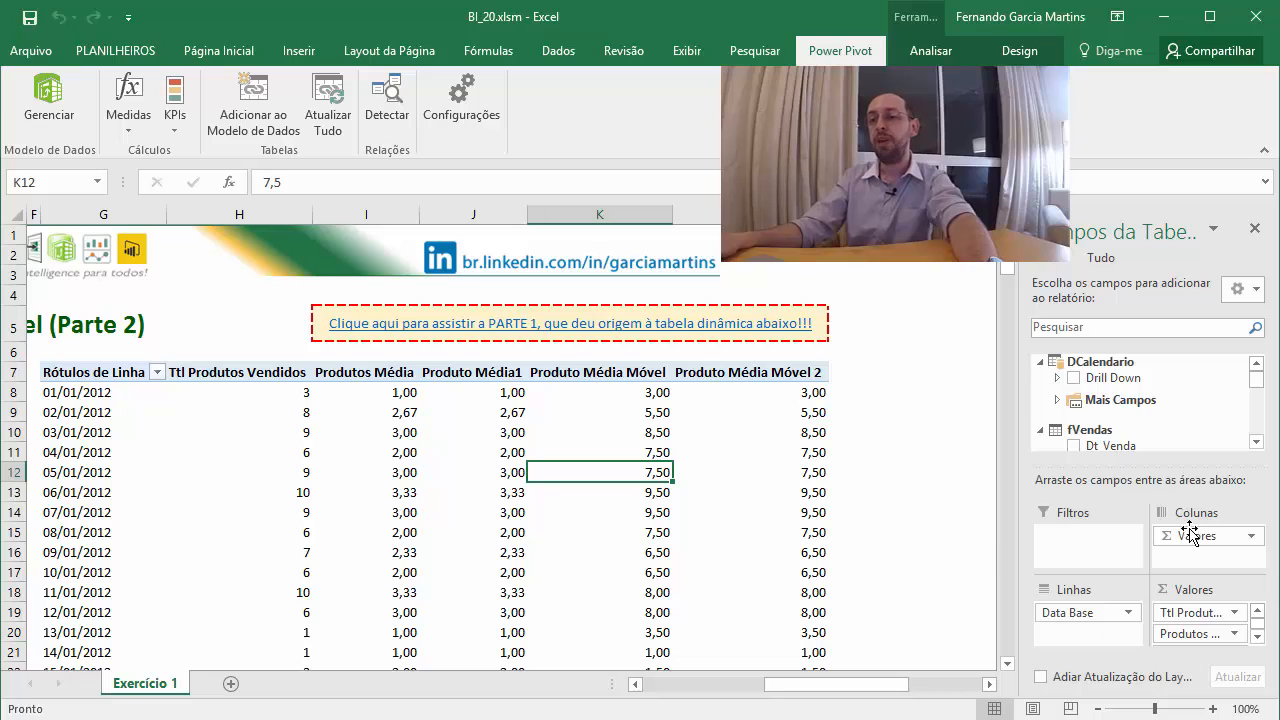
left_click_drag(1258, 376, 1258, 440)
left_click_drag(1098, 414, 1197, 648)
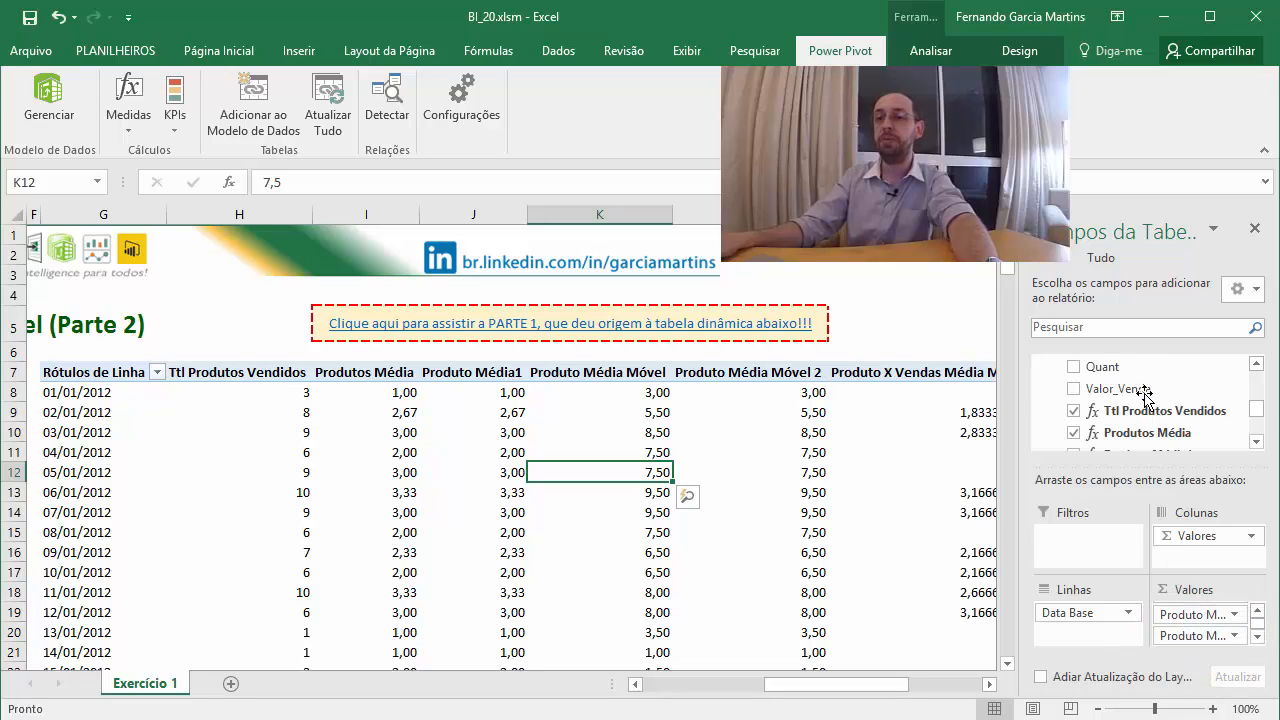
left_click(1252, 417)
left_click_drag(1160, 425, 1155, 640)
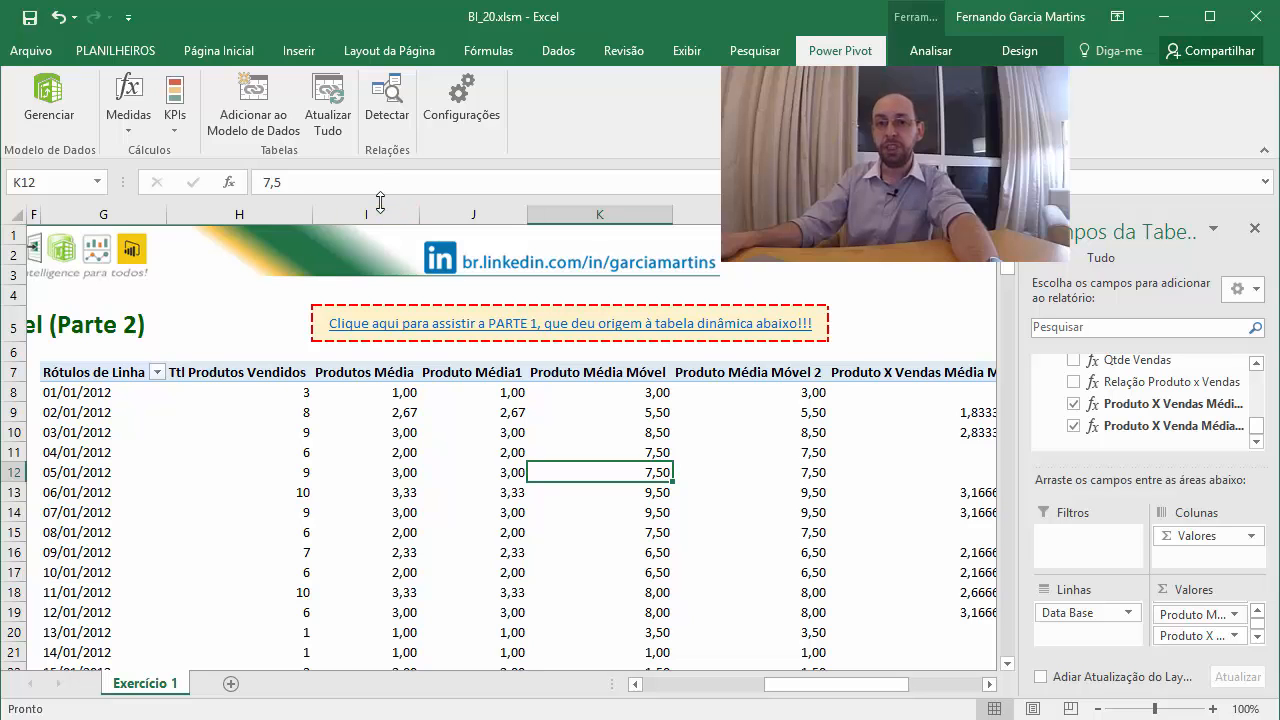
Narrow columns I to L of the pivot table so both Produto X Venda moving average columns fit in view.
left_click_drag(421, 215, 359, 215)
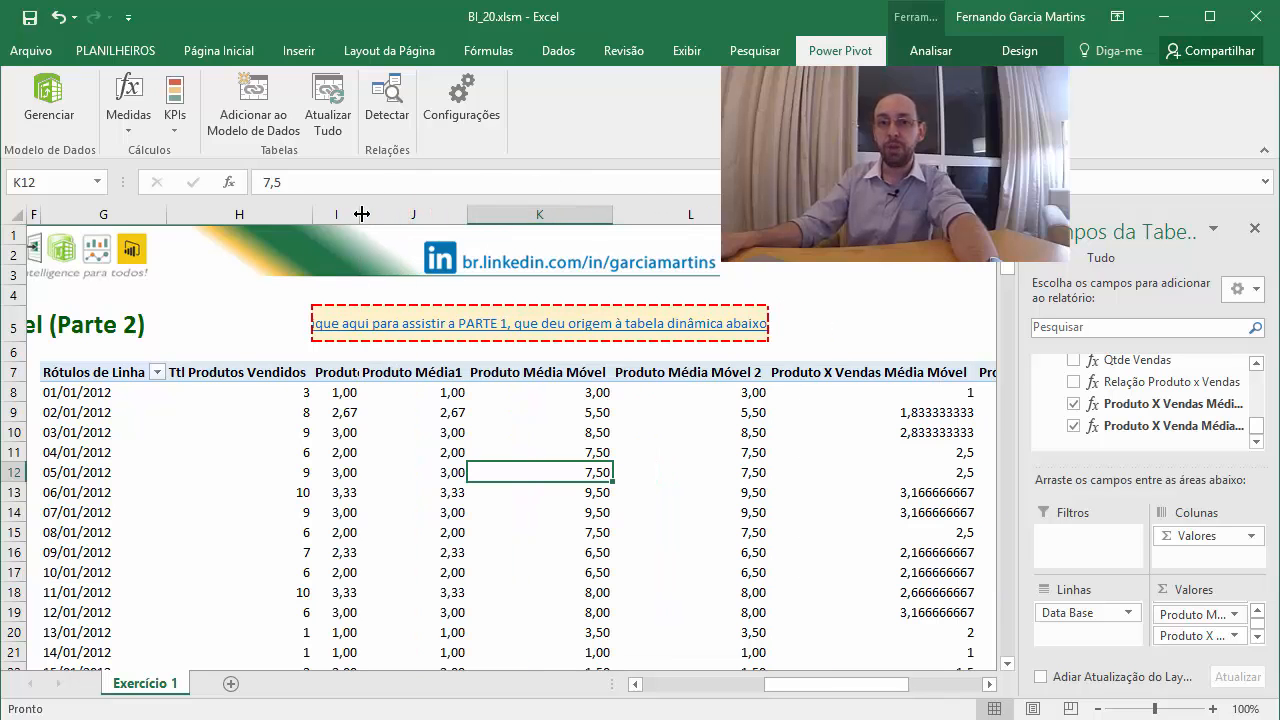
left_click_drag(467, 212, 412, 212)
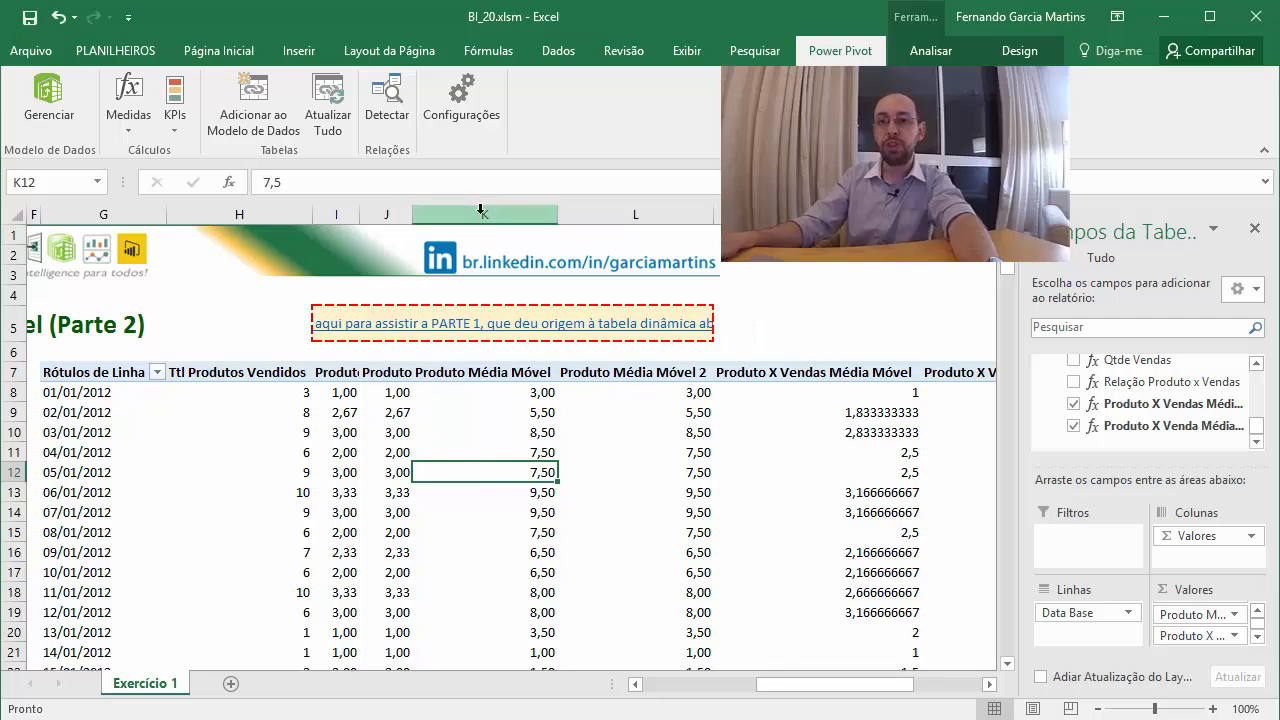
left_click_drag(557, 214, 488, 214)
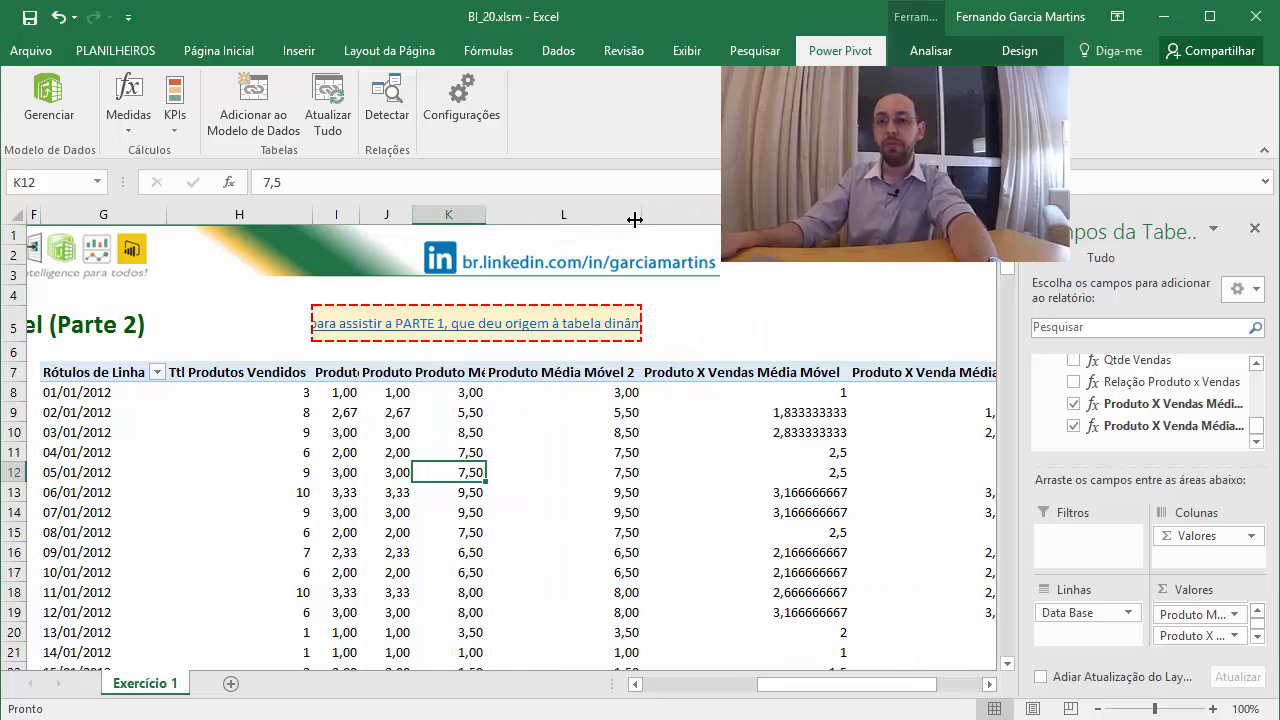
left_click_drag(640, 213, 537, 205)
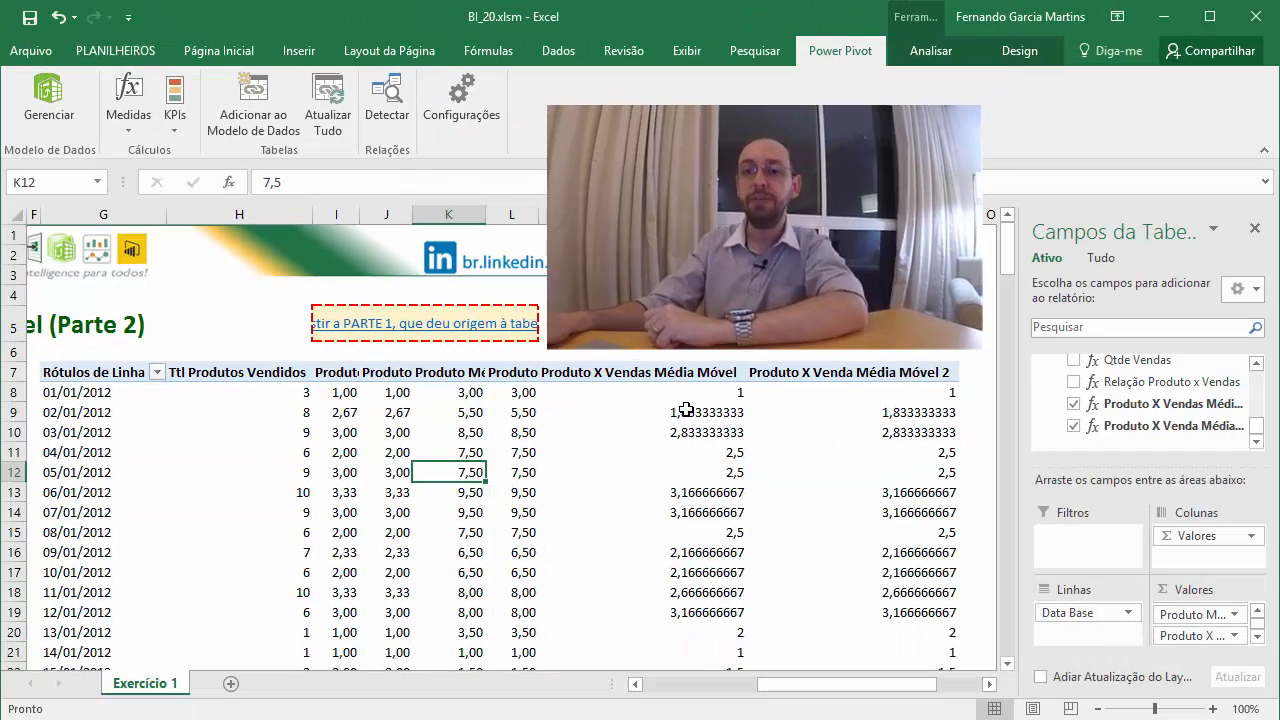
Examine the Produto X Vendas Média Móvel values against consecutive date pairs from 01/01/2012 to 04/01/2012.
left_click(685, 410)
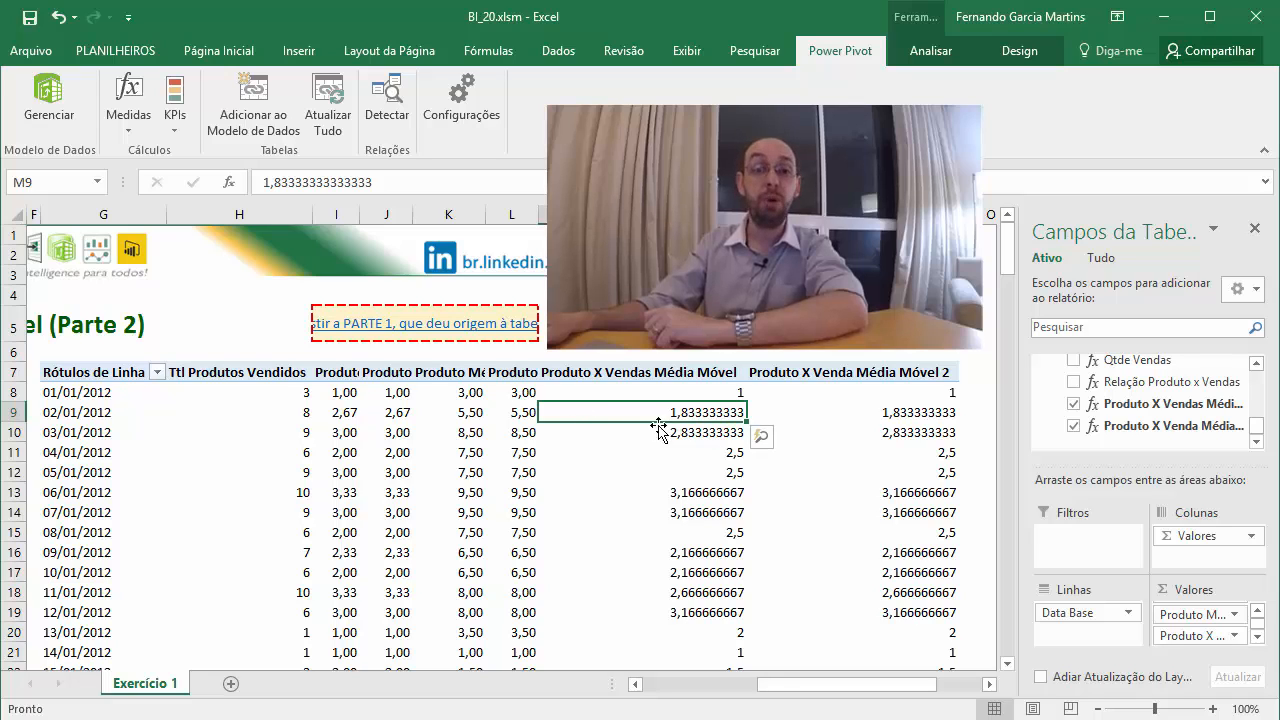
left_click(80, 412)
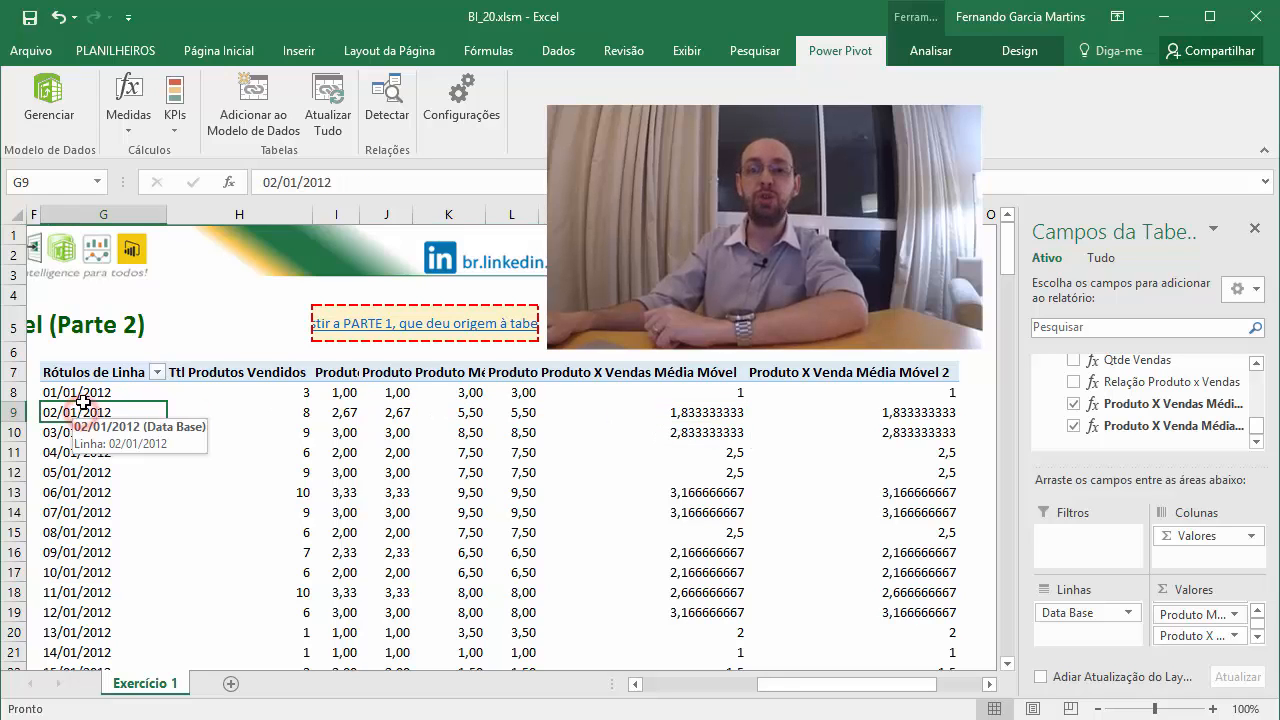
left_click_drag(80, 412, 70, 392)
left_click(48, 412)
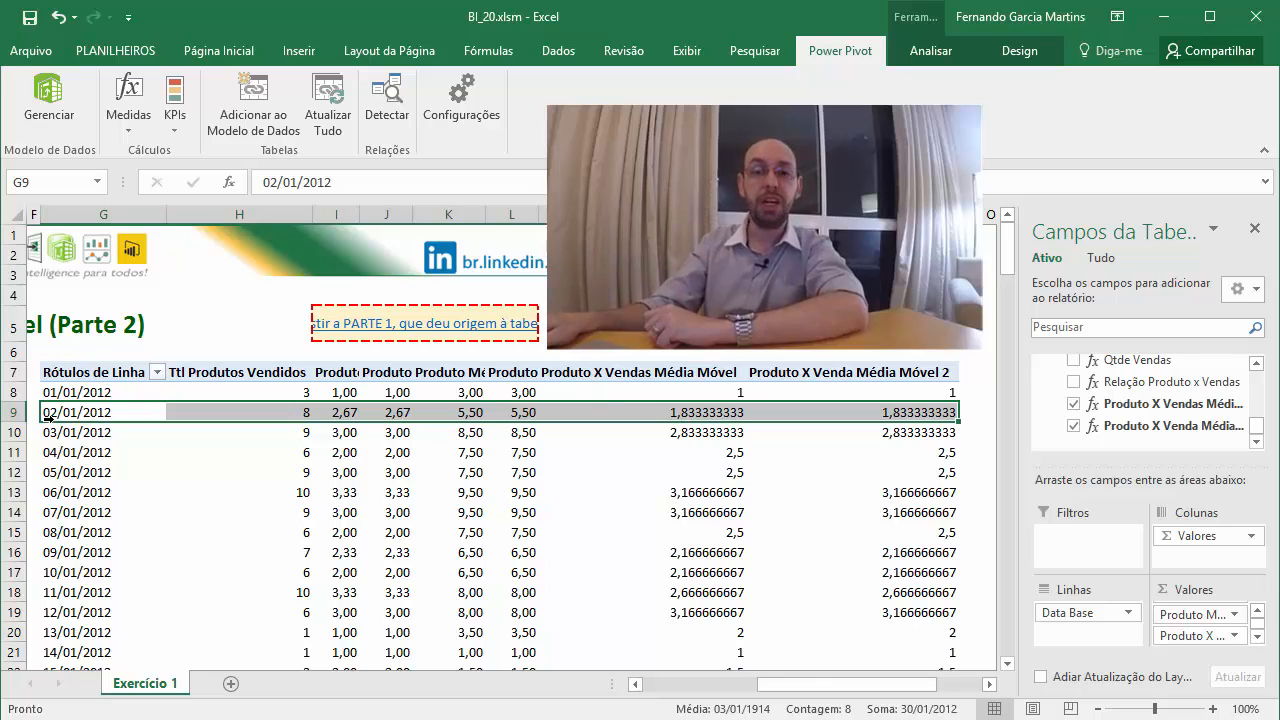
left_click_drag(55, 412, 55, 429)
left_click(199, 475)
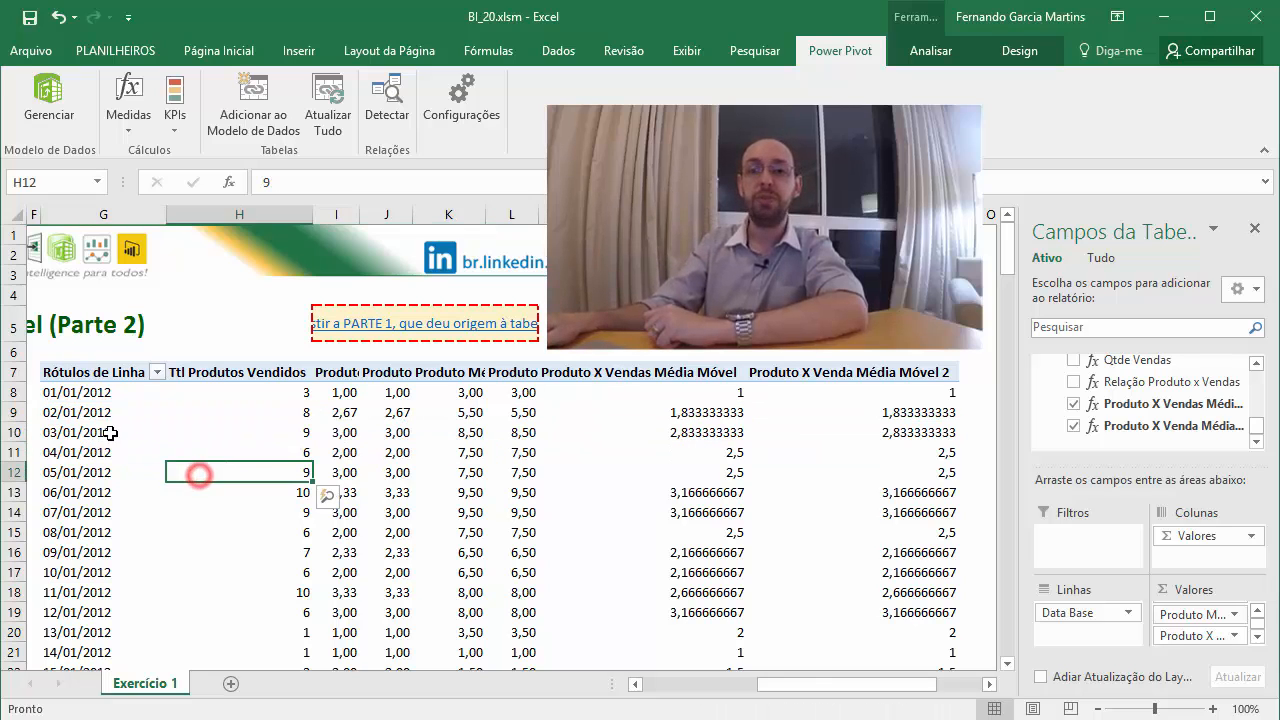
left_click(88, 433)
left_click(64, 415)
left_click_drag(64, 415, 70, 430)
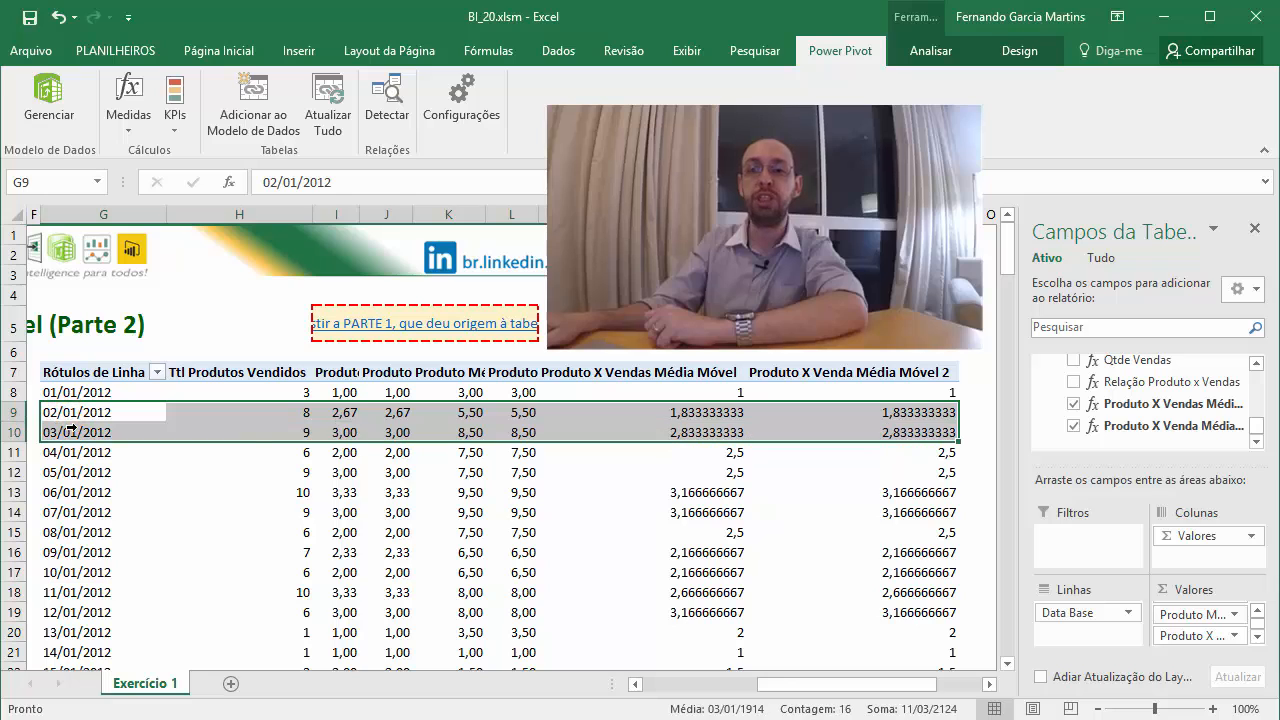
left_click(705, 433)
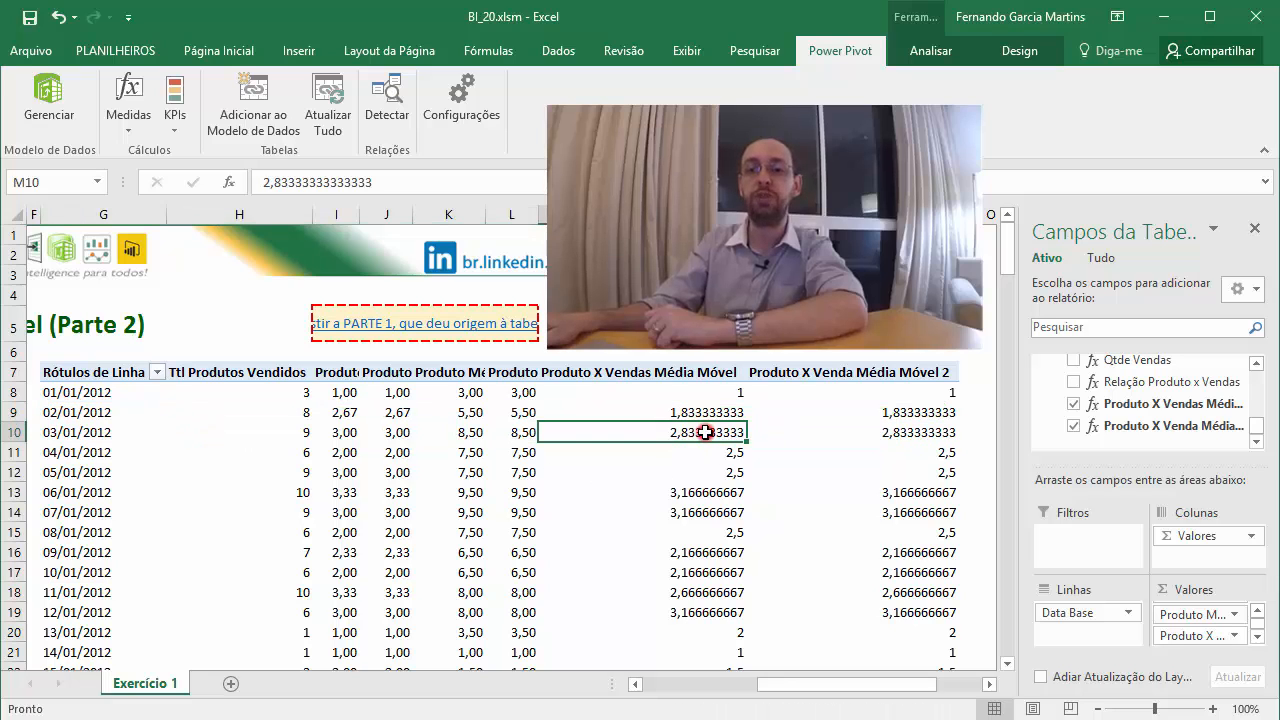
left_click(78, 432)
left_click_drag(78, 432, 70, 446)
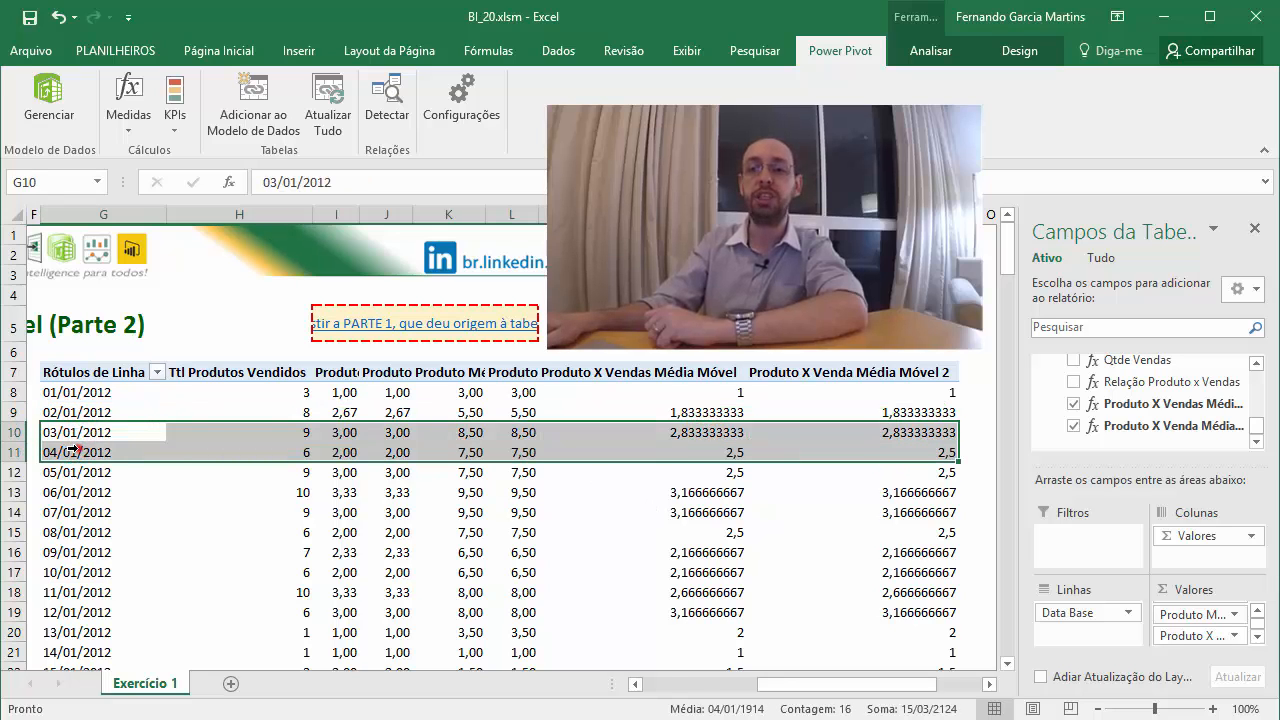
left_click(76, 450)
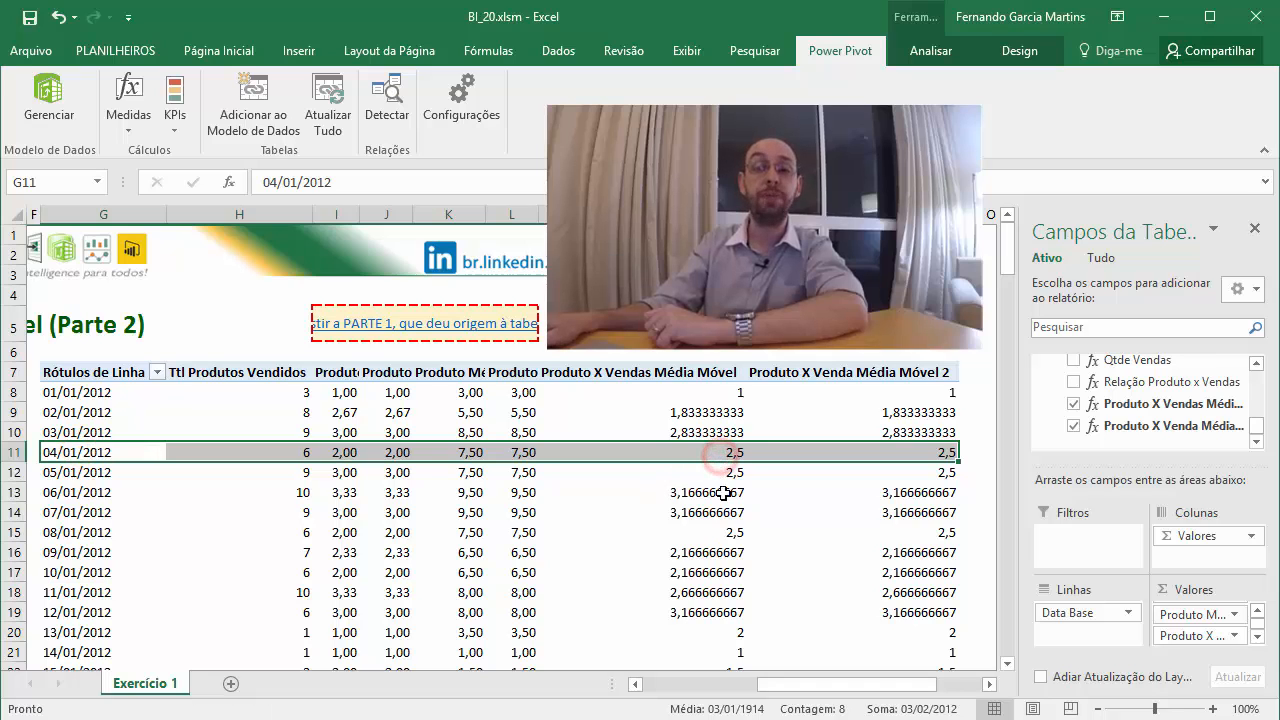
Compare Produto X Vendas Média Móvel with Produto X Venda Média Móvel 2 in the 04/01/2012 row.
left_click(687, 371)
left_click(858, 372)
left_click(858, 452)
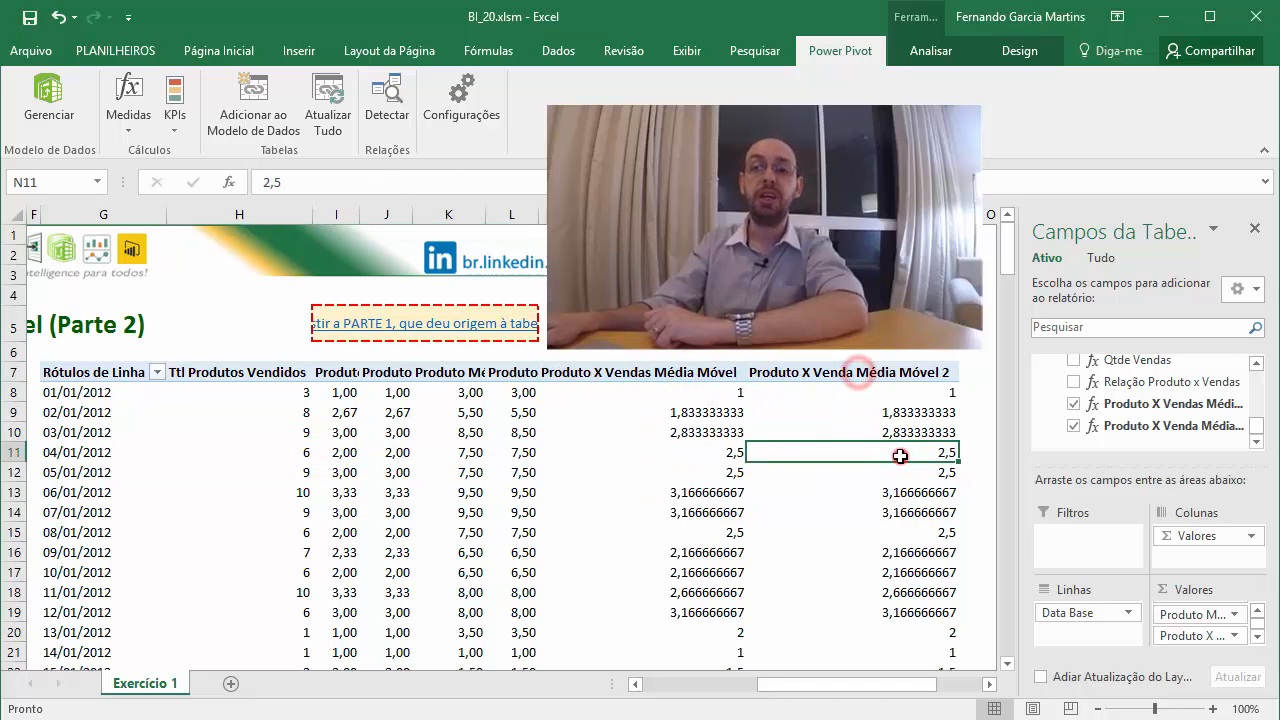
left_click(657, 452)
left_click(857, 452)
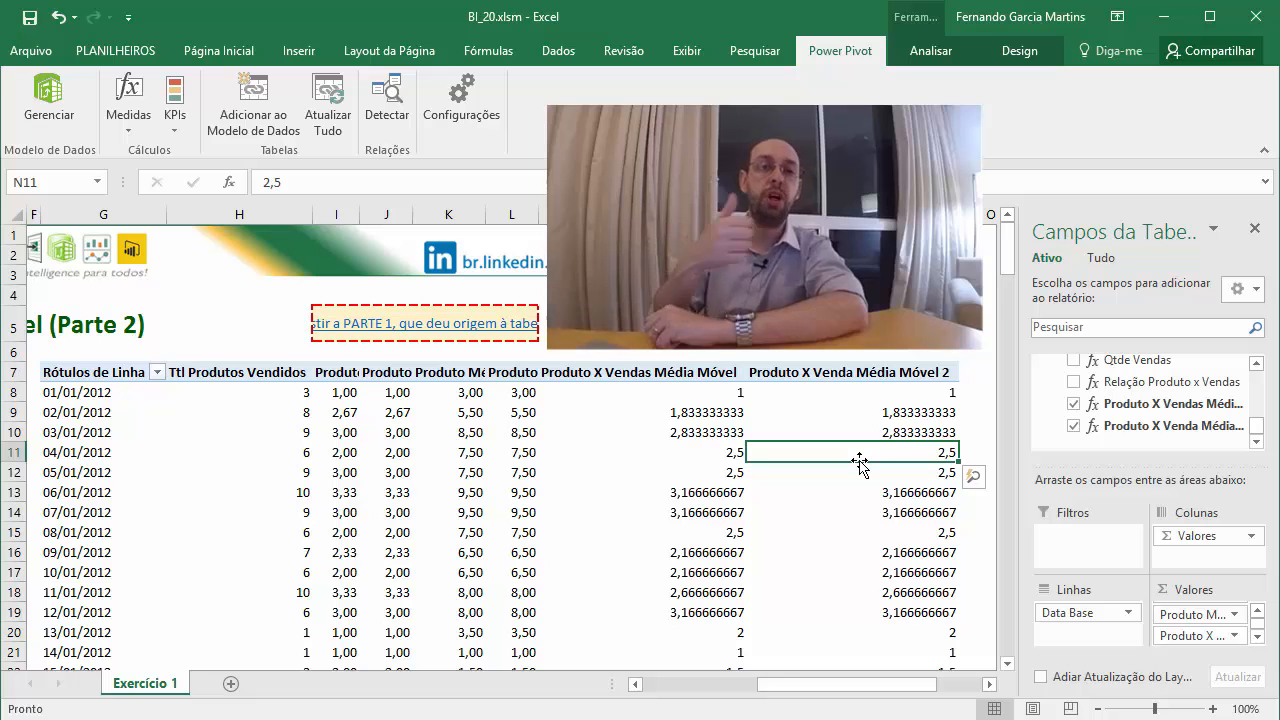